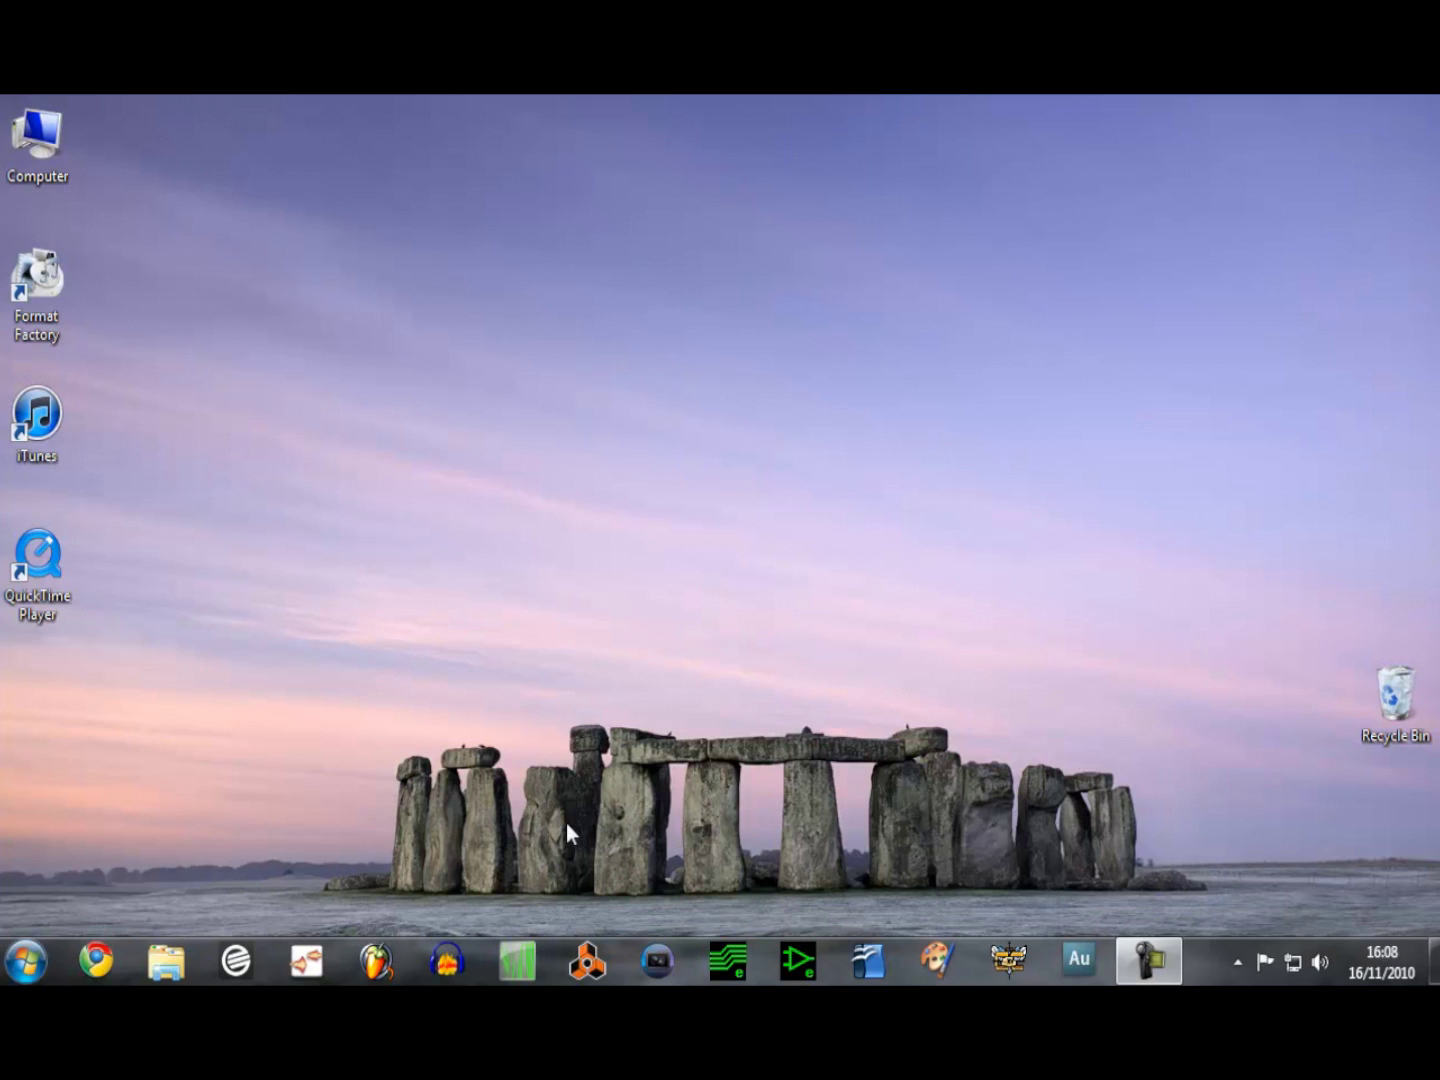
# Step: Launch Audacity from the taskbar to get an empty project window
pyautogui.click(446, 966)
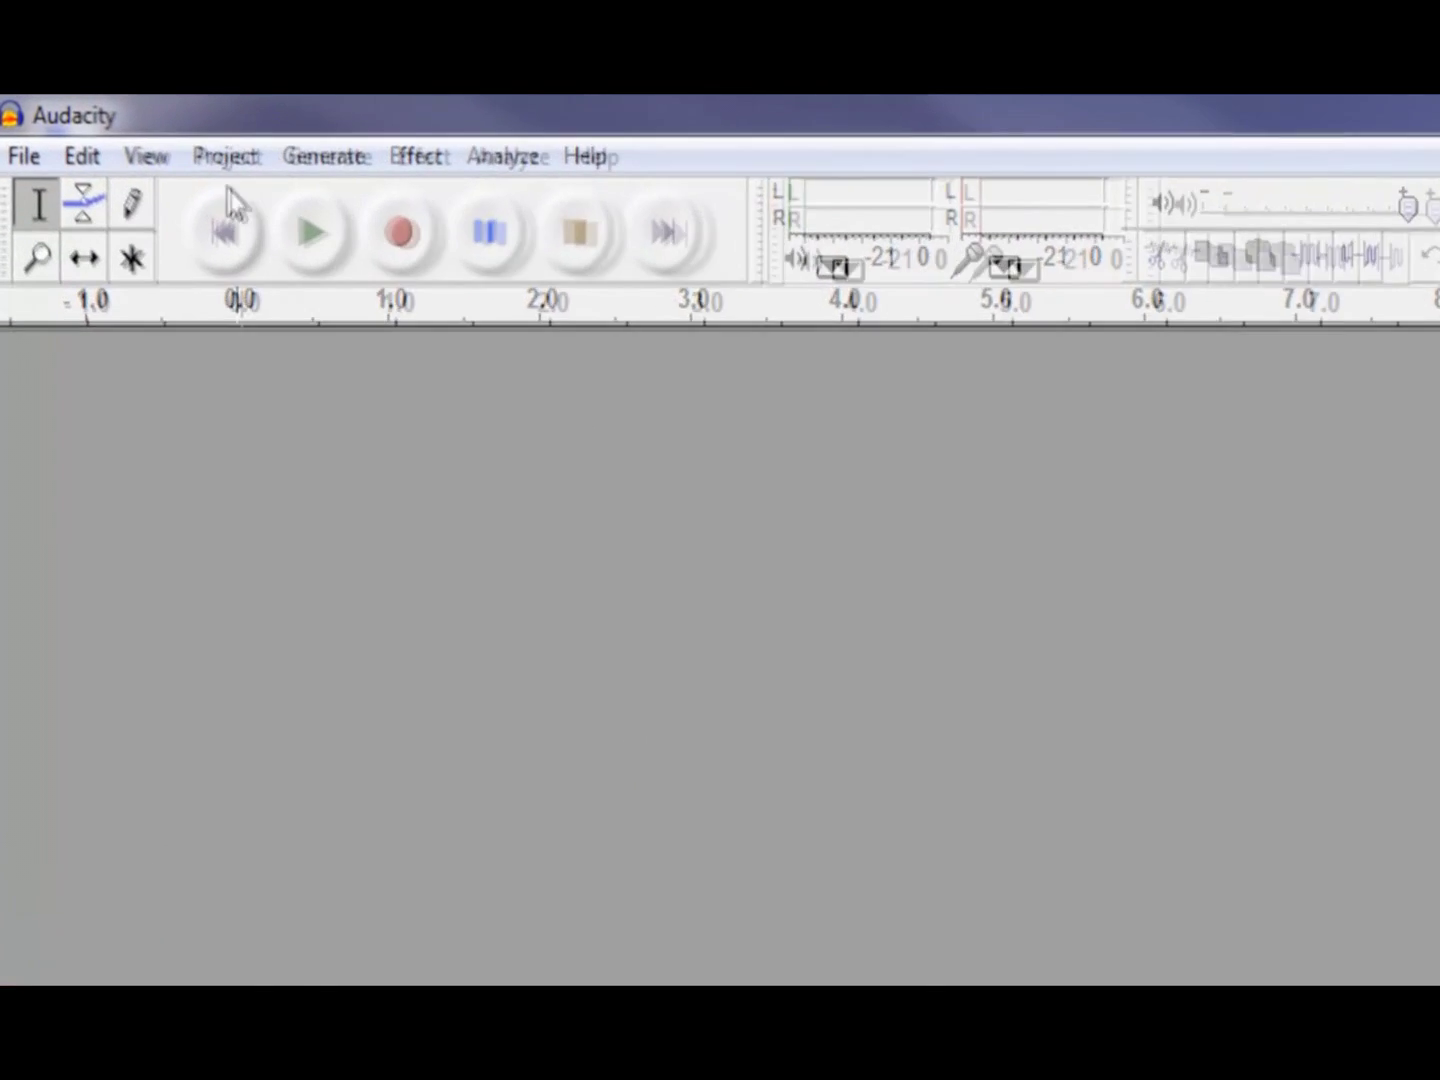
# Step: Float the Meter Toolbar, park it at the bottom-left, and widen it to show -54 to 0 dB scales
pyautogui.click(146, 157)
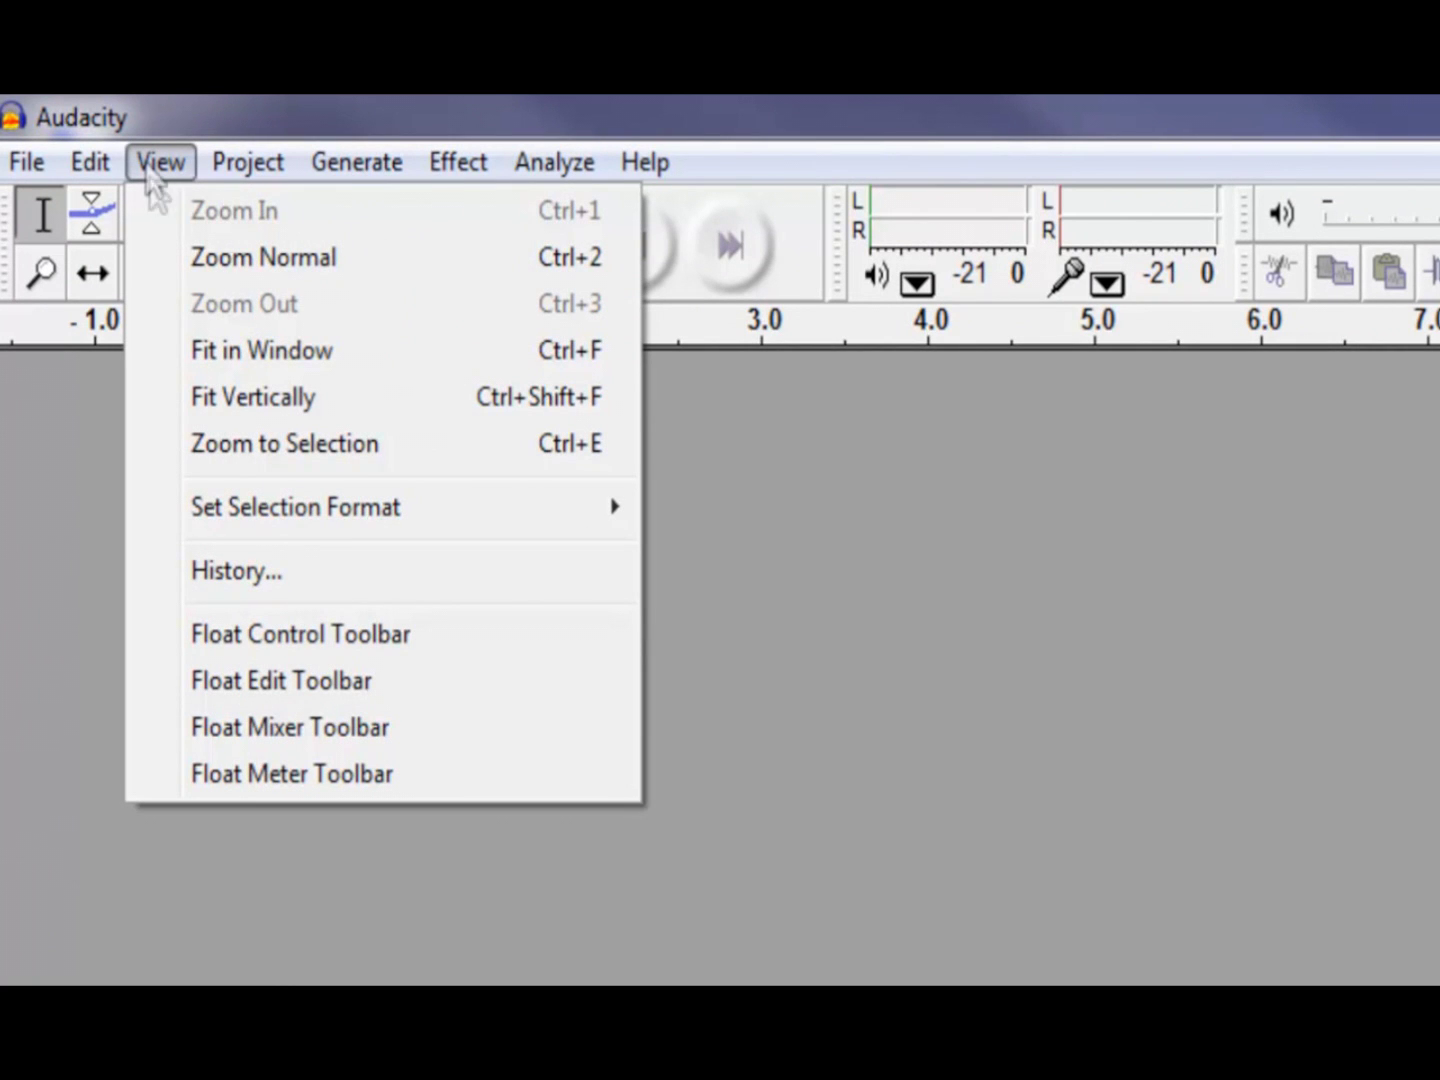
pyautogui.click(308, 778)
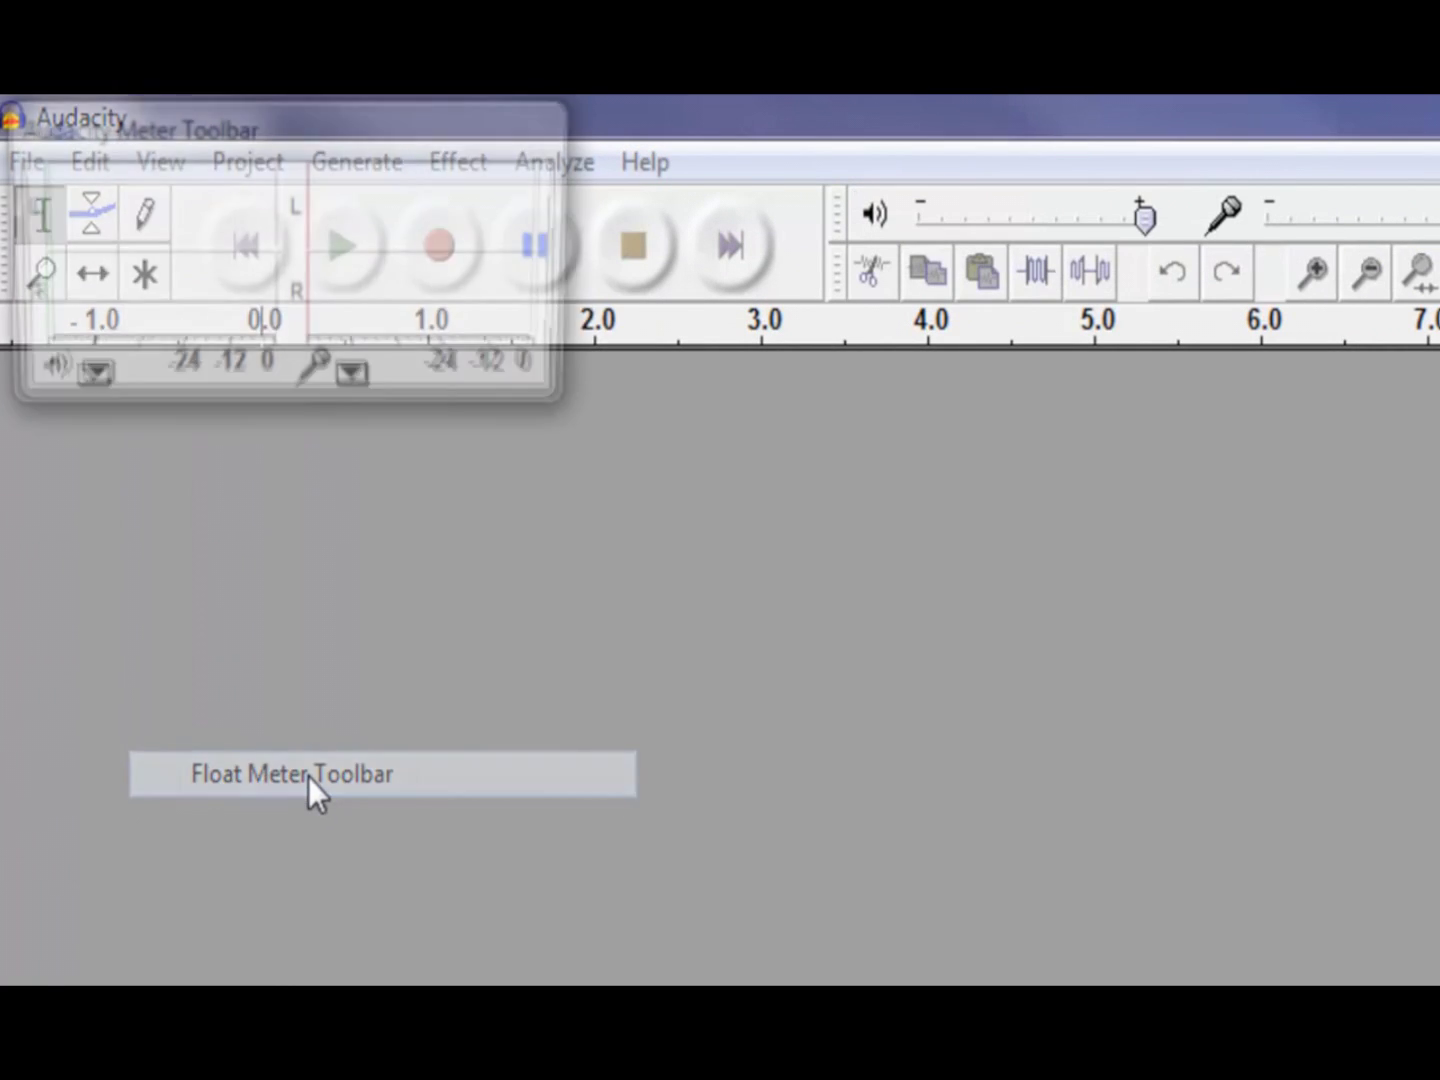
pyautogui.moveTo(203, 126); pyautogui.dragTo(425, 757)
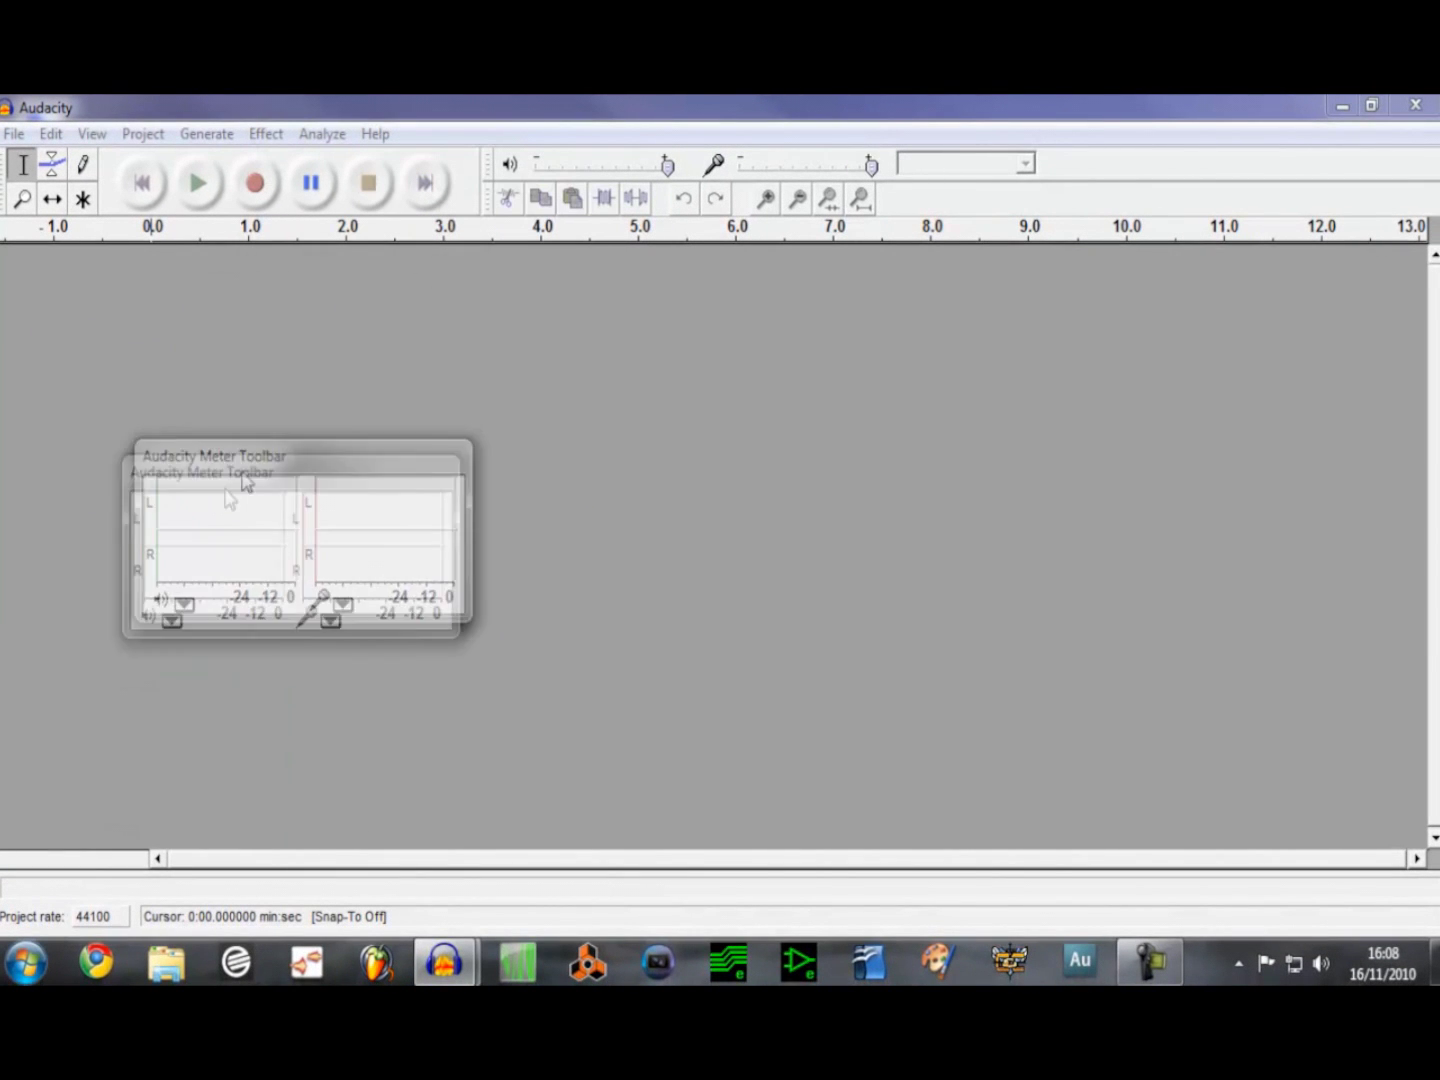
pyautogui.moveTo(245, 482); pyautogui.dragTo(153, 716)
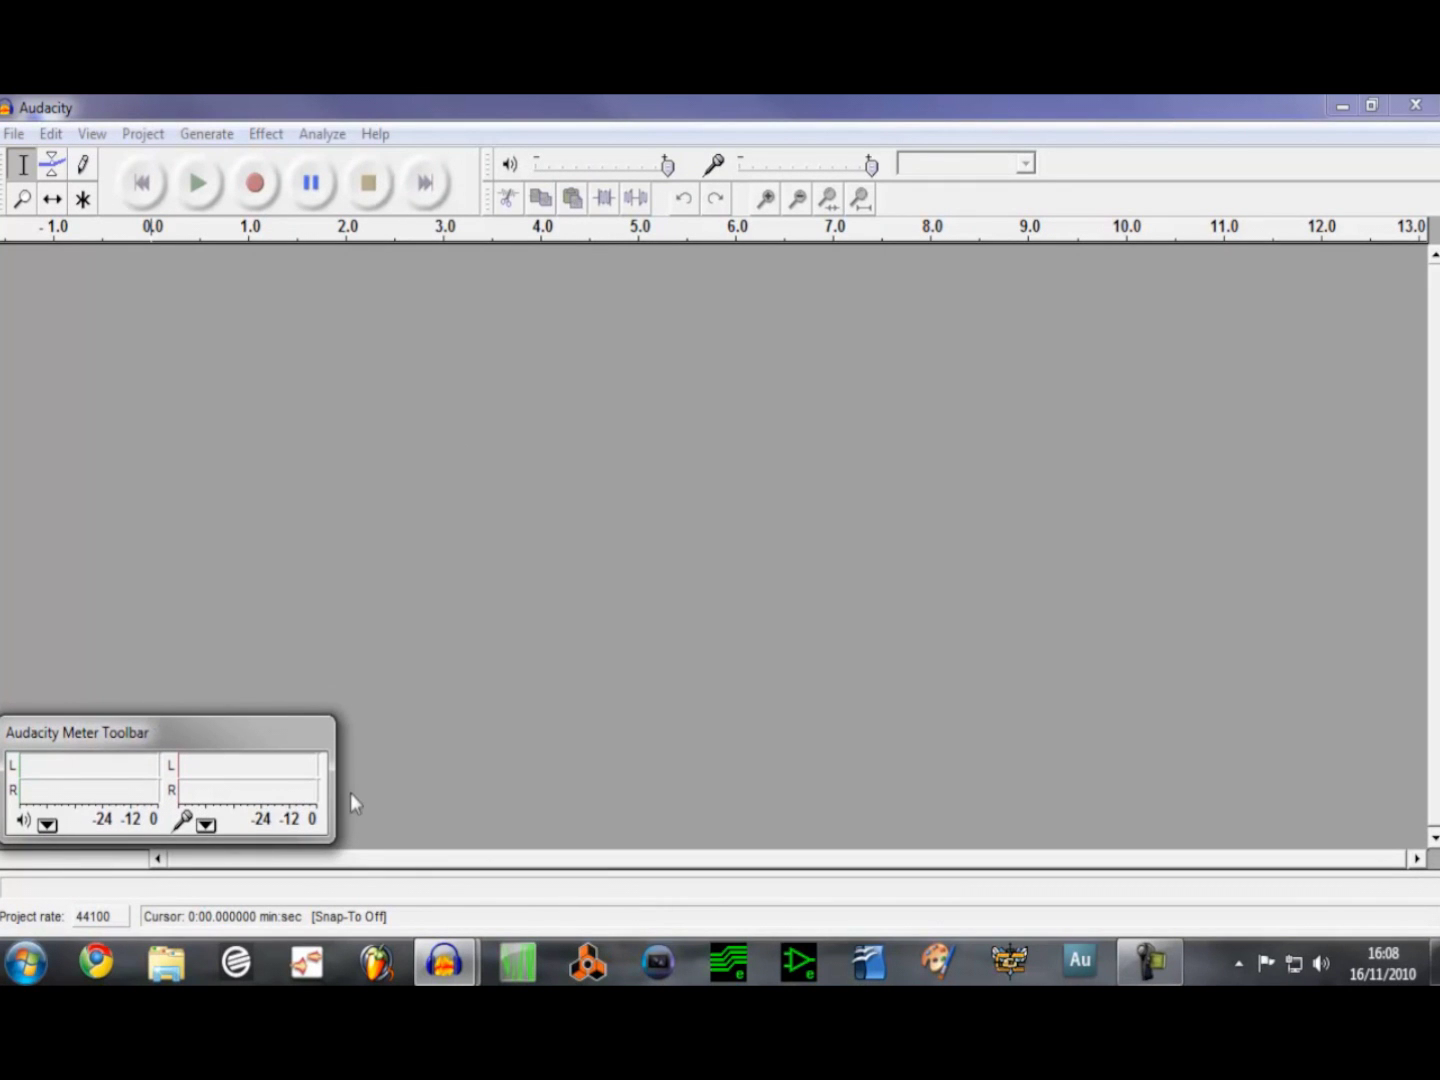
pyautogui.moveTo(331, 779); pyautogui.dragTo(1418, 780)
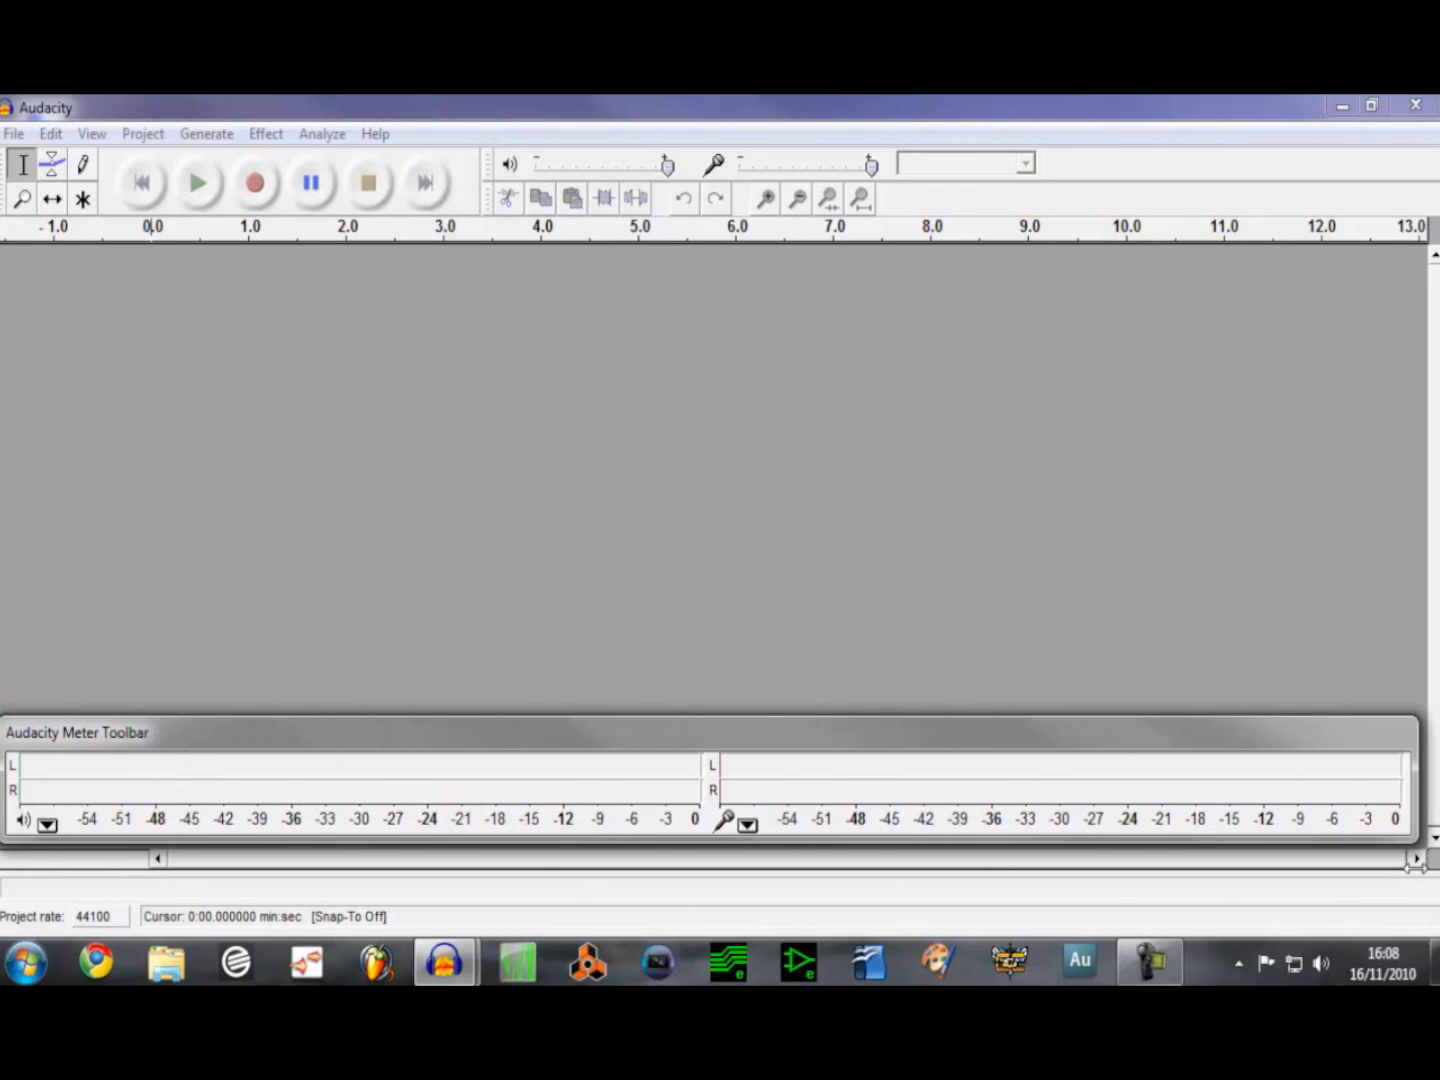
pyautogui.moveTo(1416, 869); pyautogui.dragTo(1417, 870)
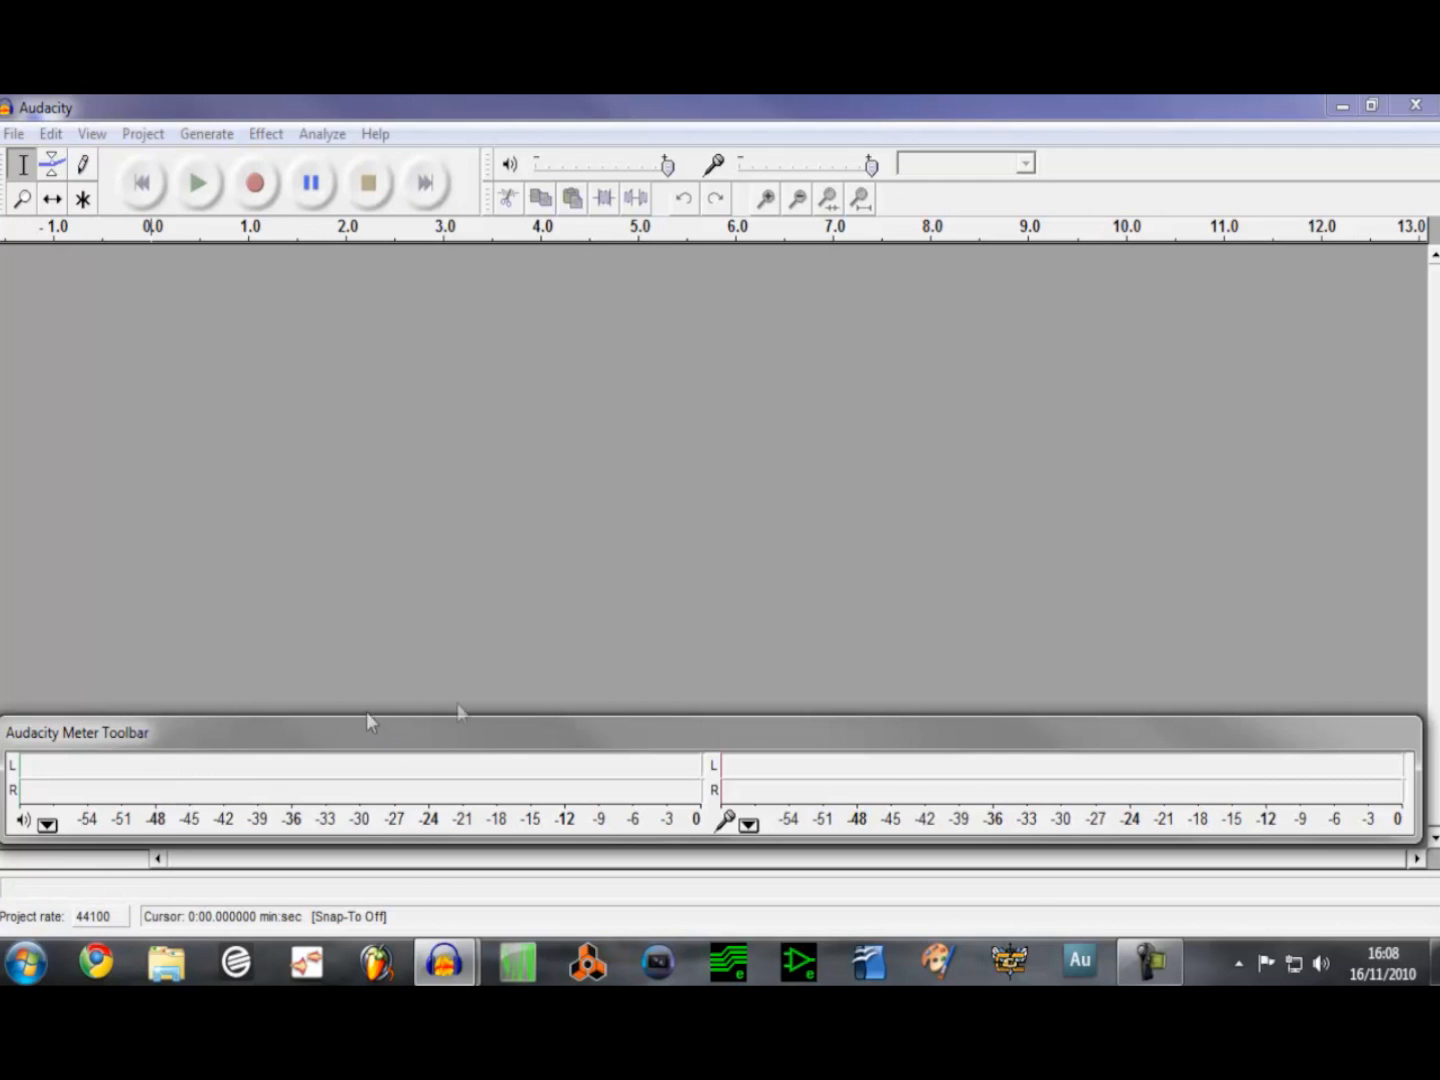
# Step: Make the floating meters taller, then check the incoming audio level and stop monitoring
pyautogui.moveTo(638, 716); pyautogui.dragTo(633, 694)
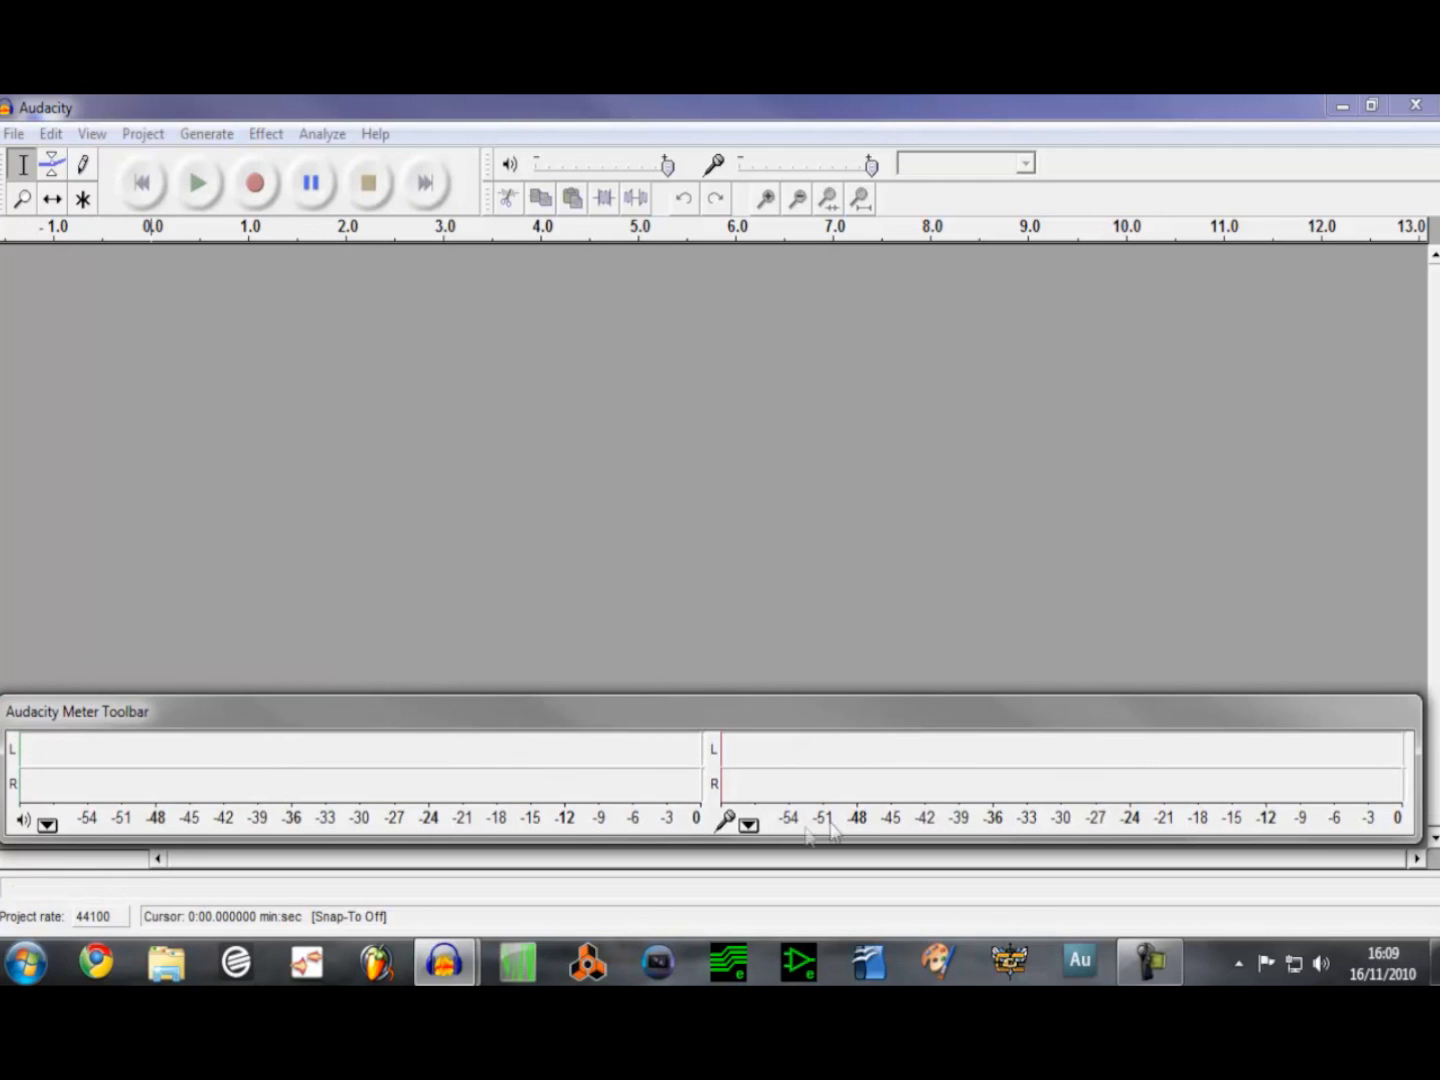
pyautogui.click(726, 820)
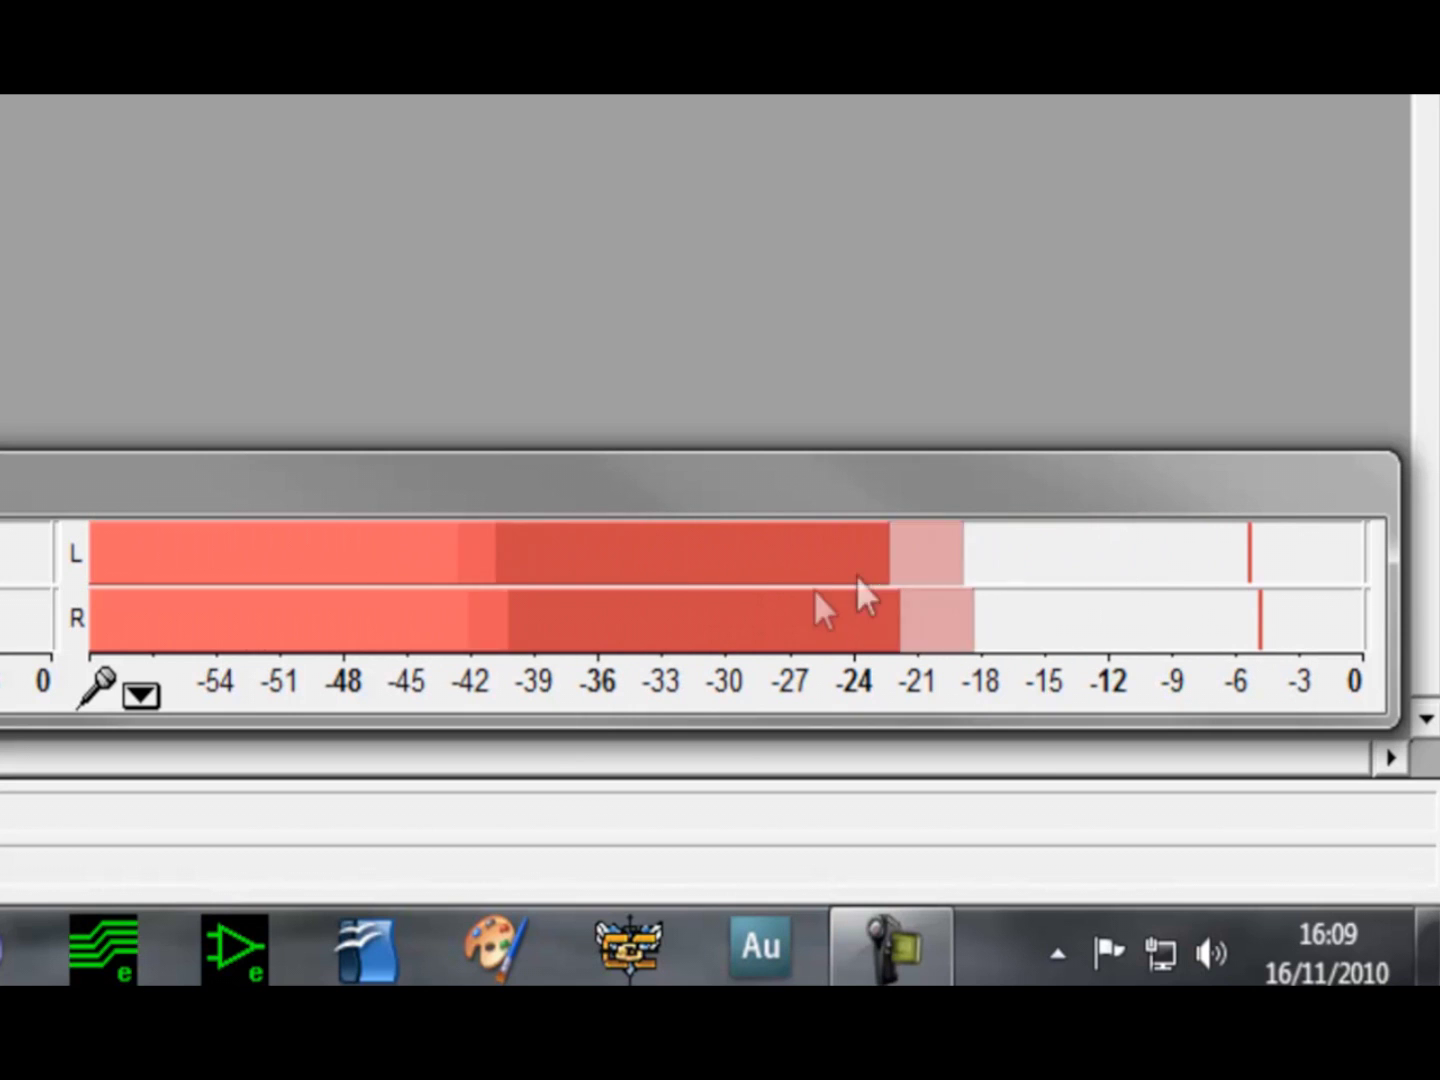
pyautogui.click(96, 690)
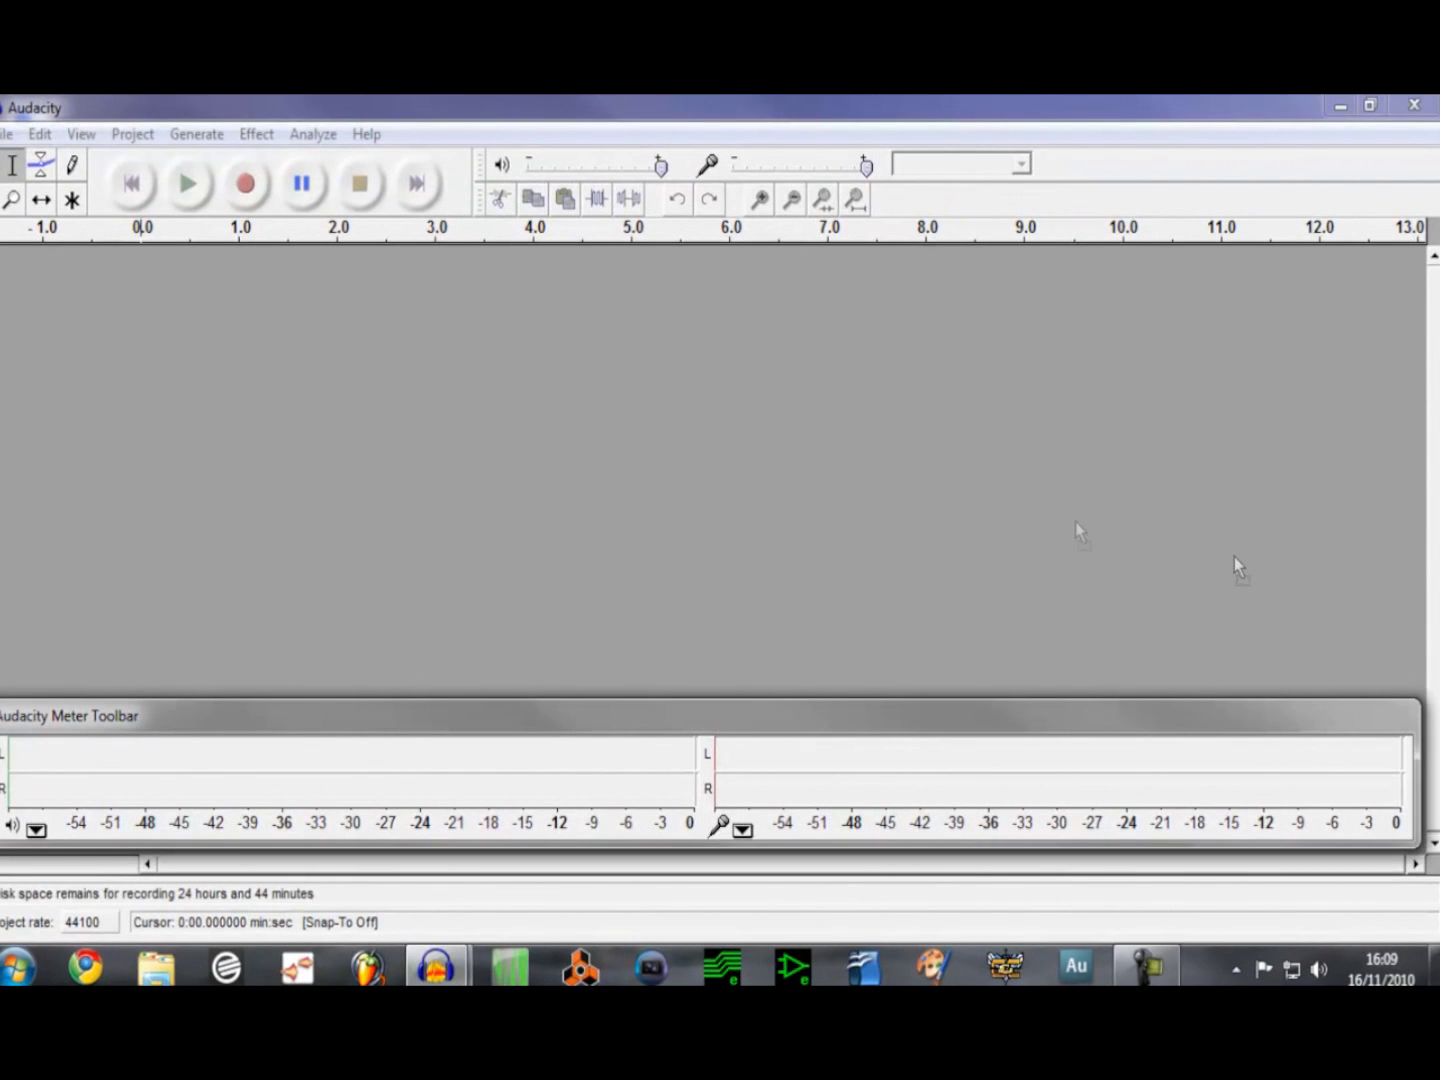
# Step: Import the 'quick mix' WAV as a stereo track and play from 1:53 to check output levels
pyautogui.moveTo(1077, 530); pyautogui.dragTo(890, 530)
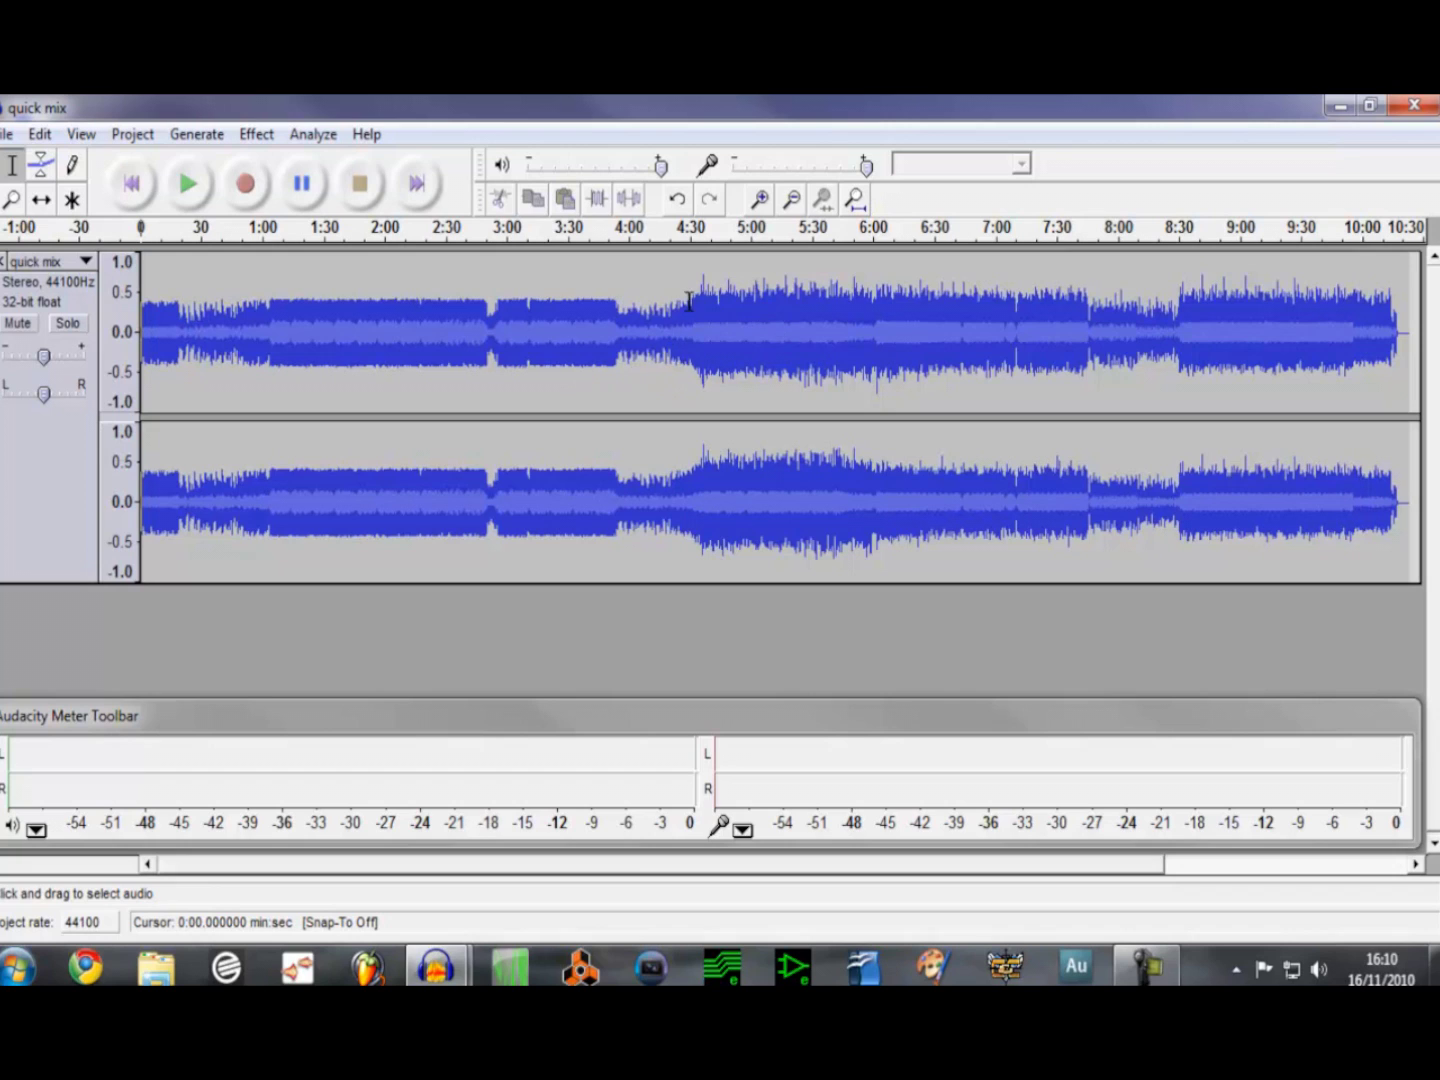
pyautogui.click(398, 383)
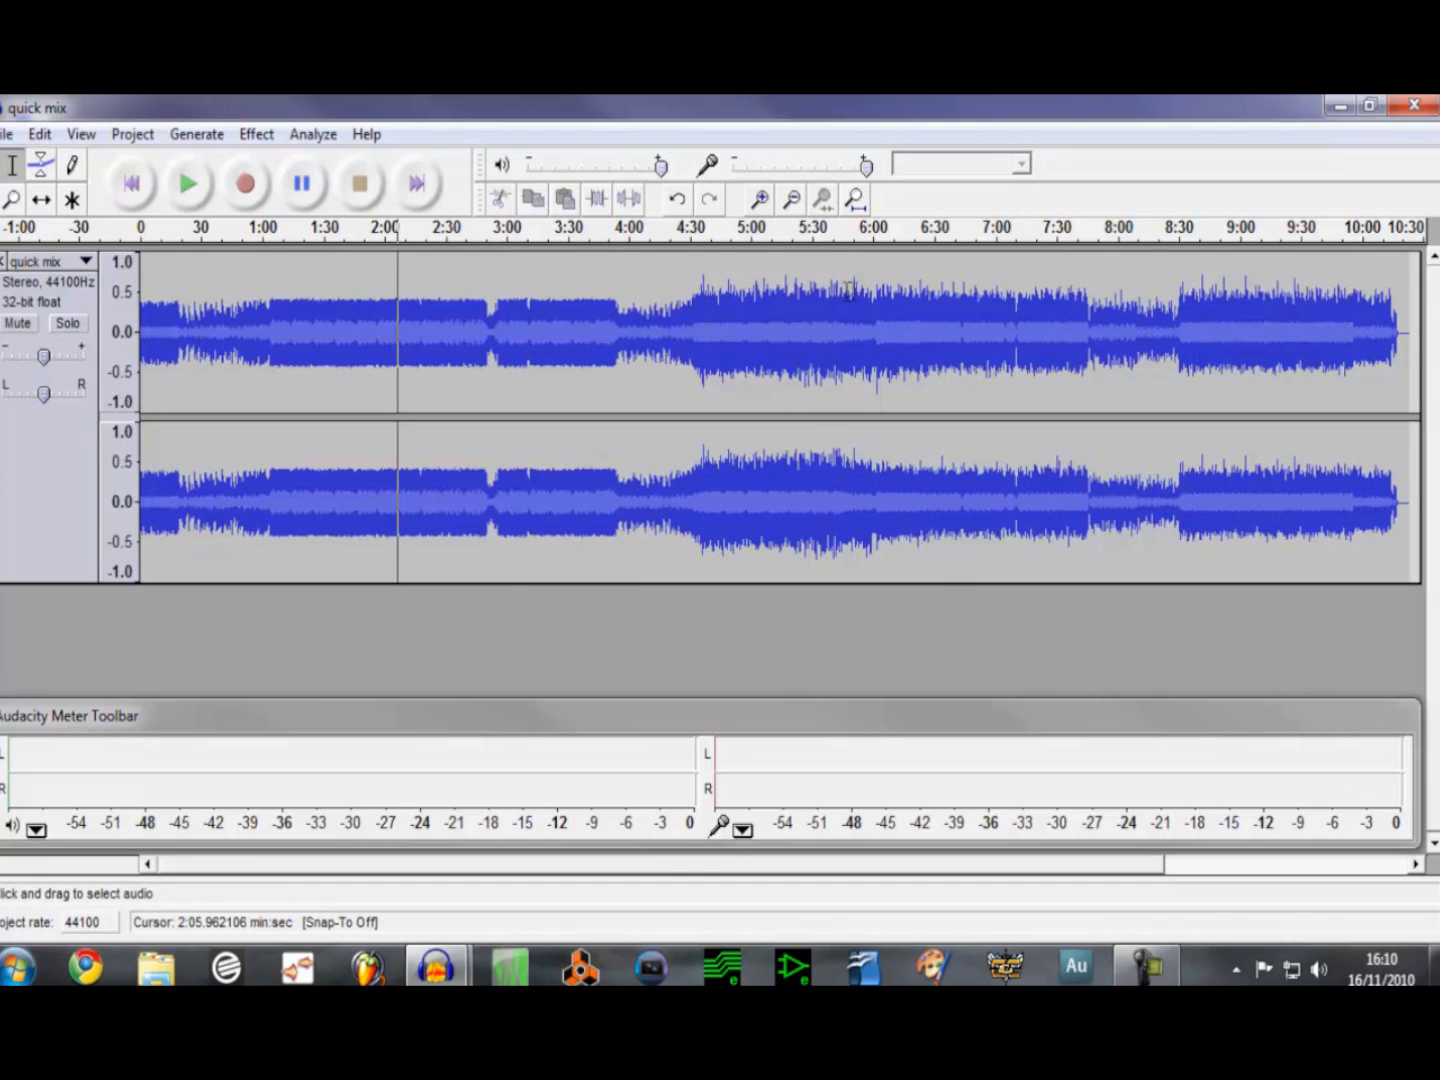
pyautogui.moveTo(690, 295); pyautogui.dragTo(747, 366)
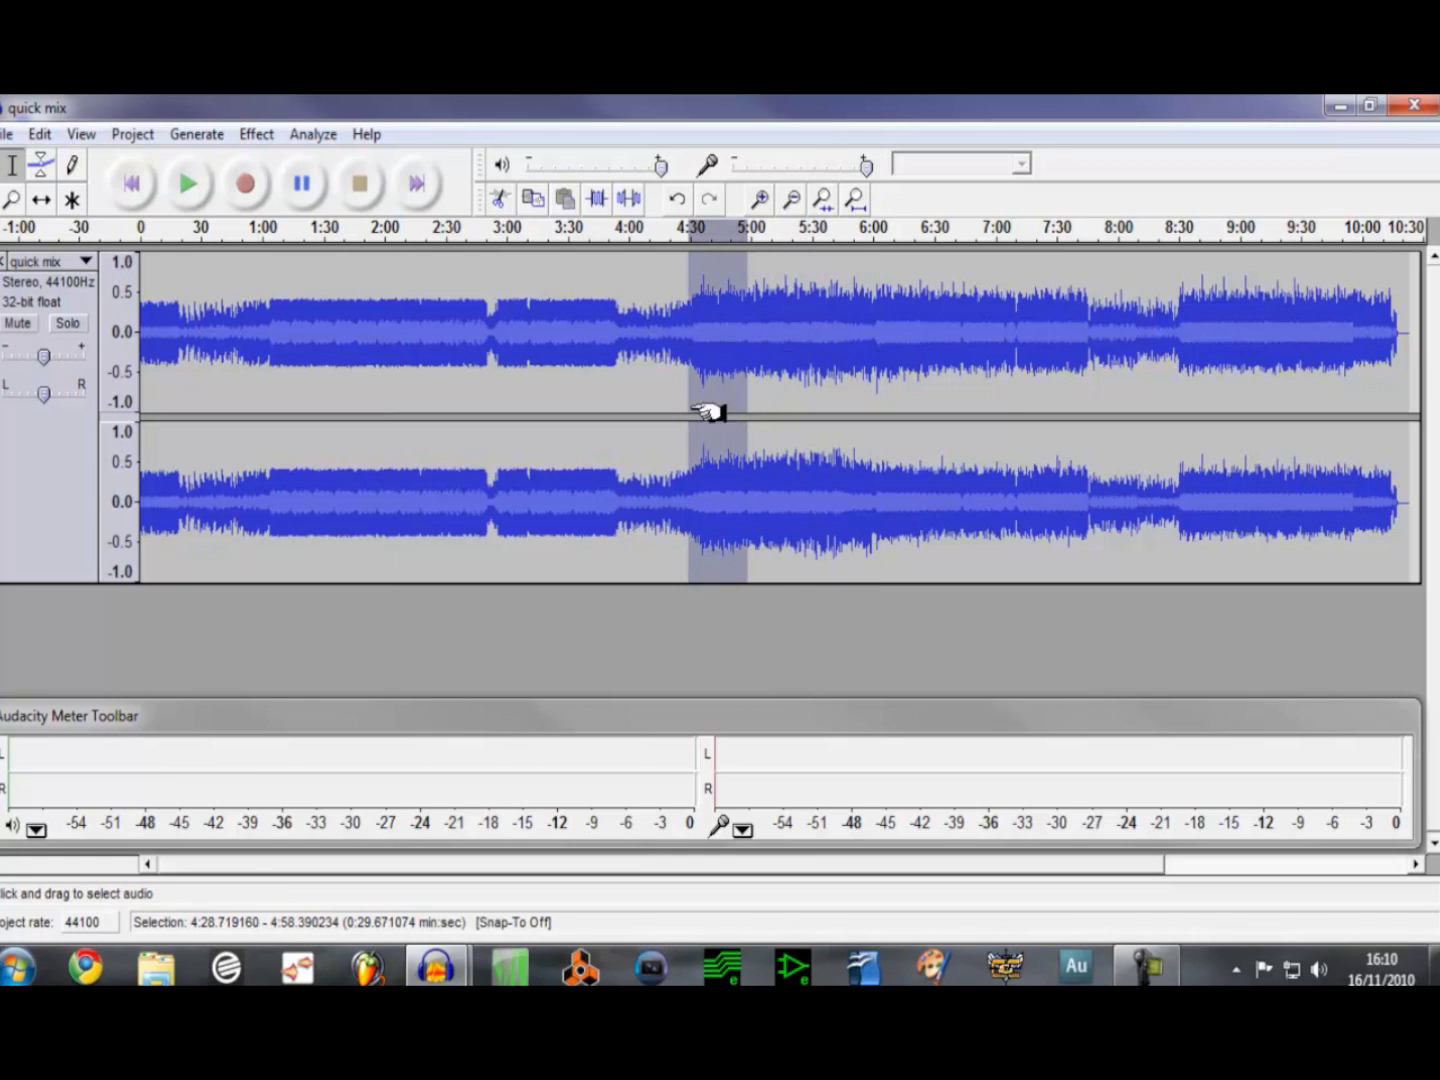
pyautogui.click(641, 404)
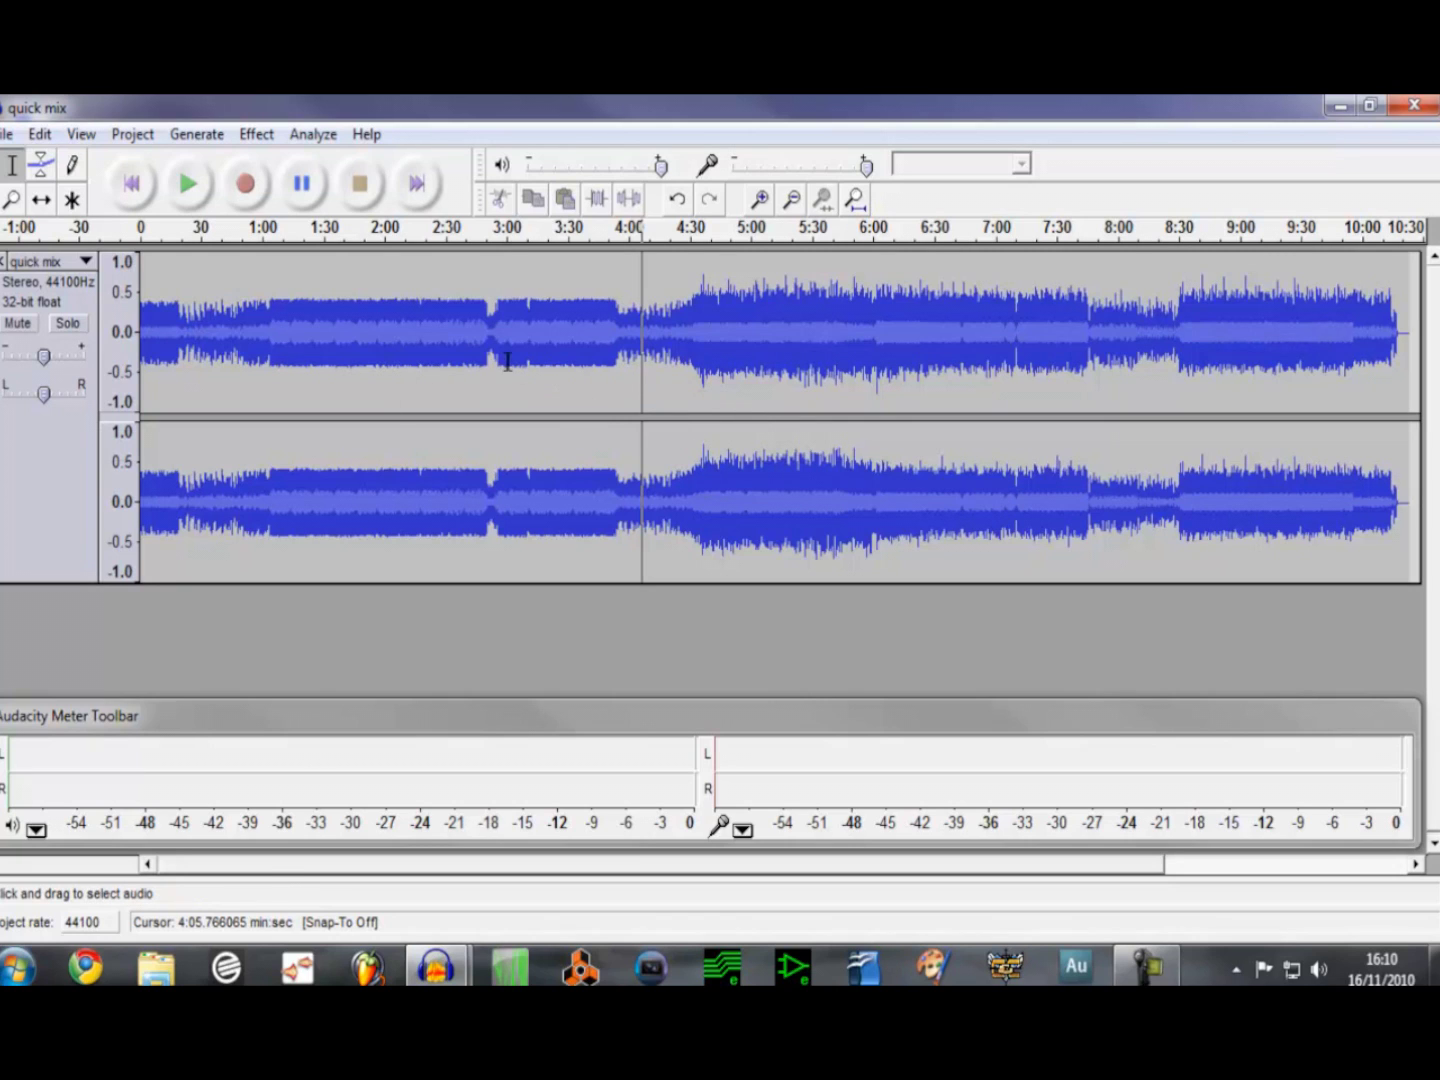
pyautogui.click(373, 385)
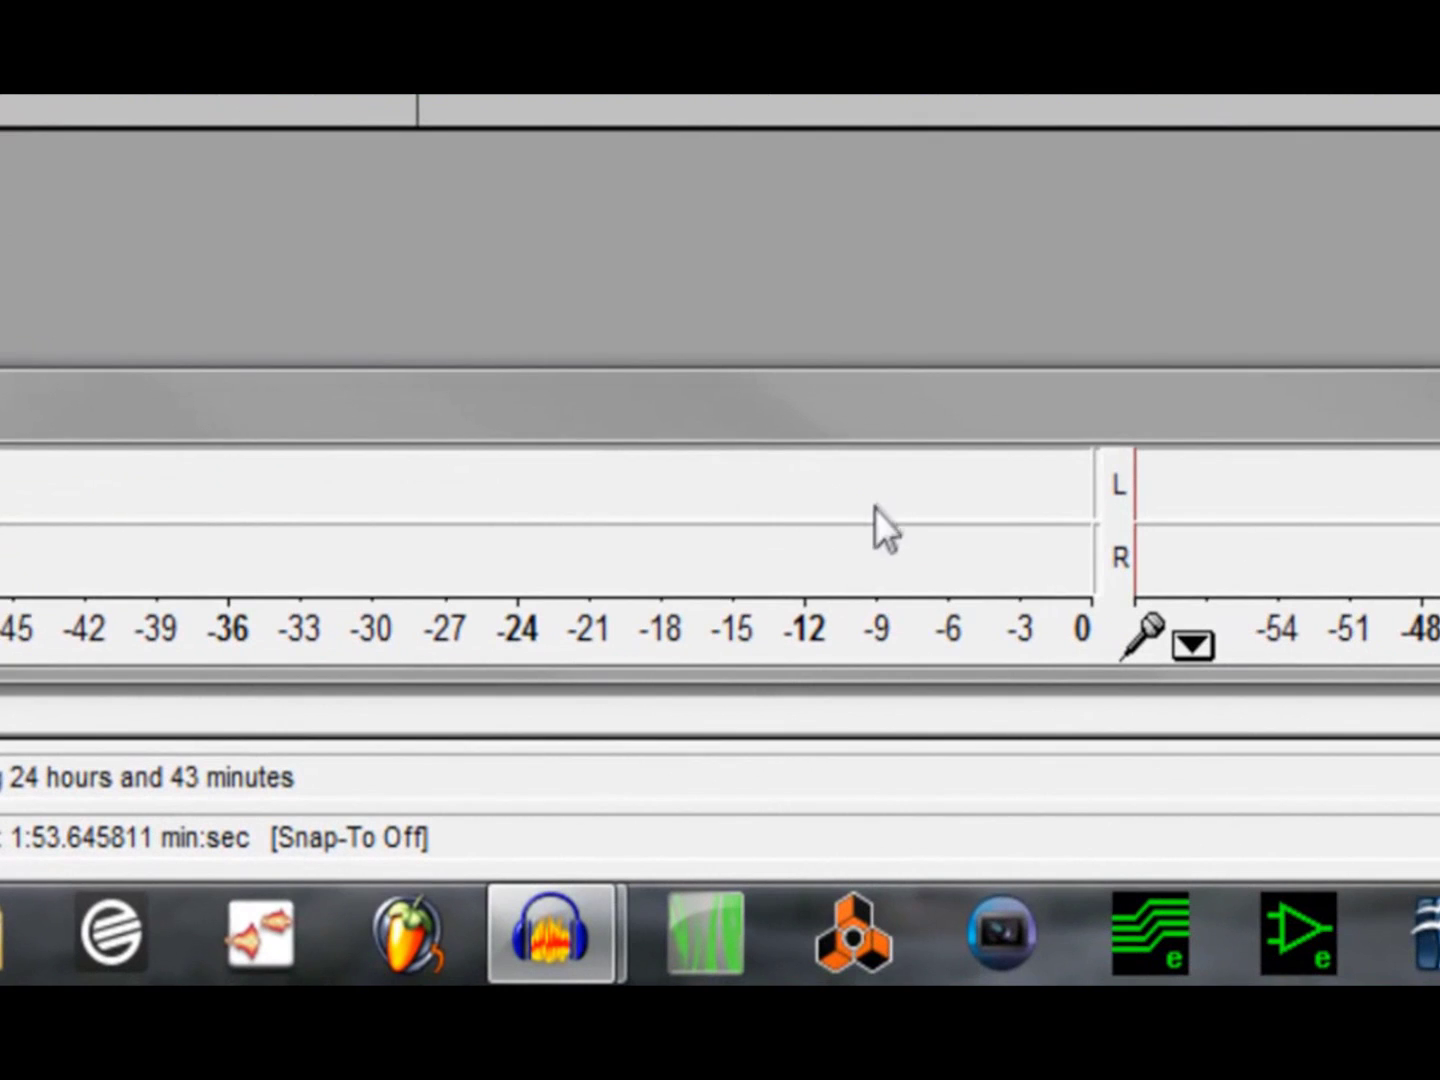
pyautogui.press('space')
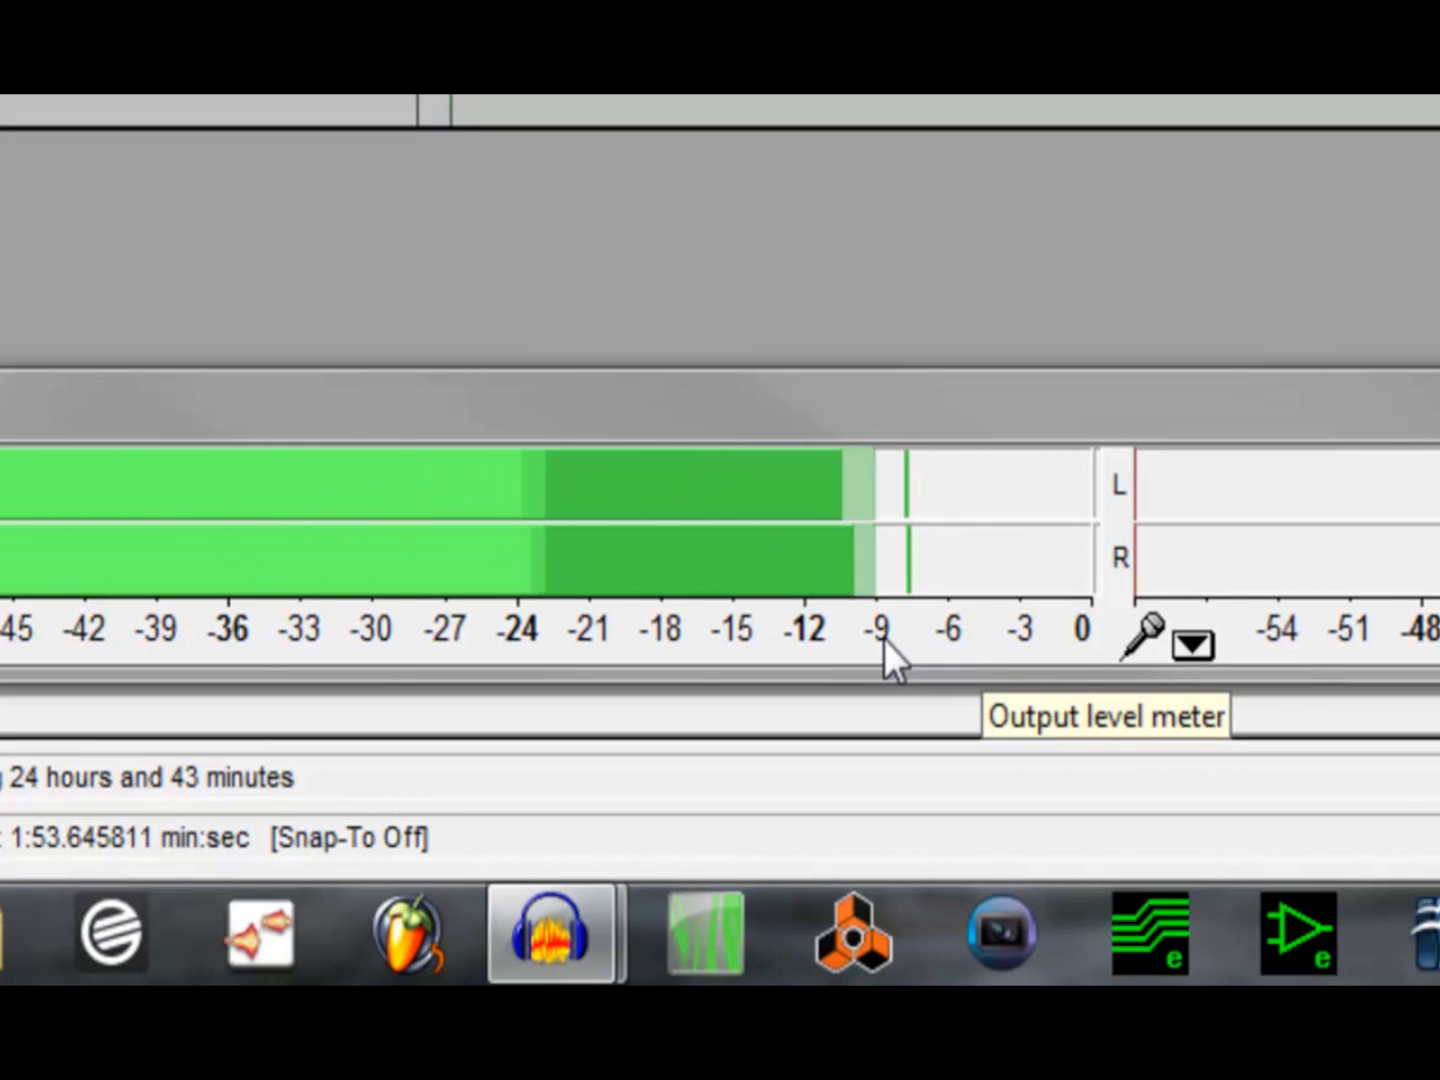
pyautogui.press('space')
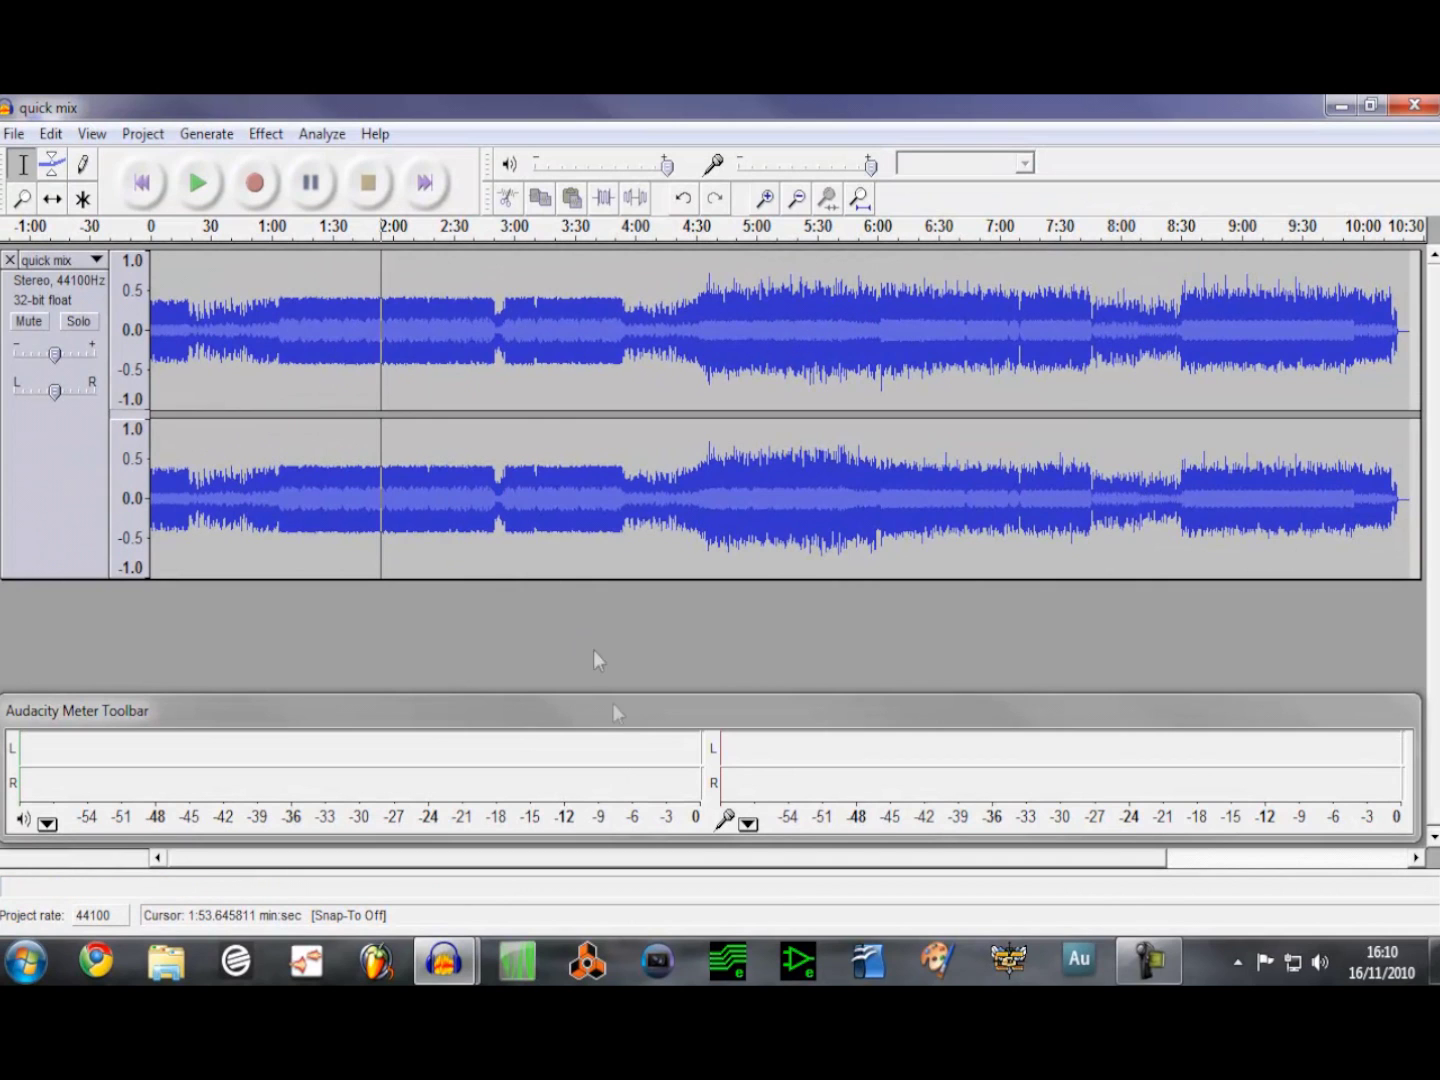
# Step: Apply Hard Limiter to the entire 'quick mix' track with a -8 dB limit
pyautogui.click(51, 455)
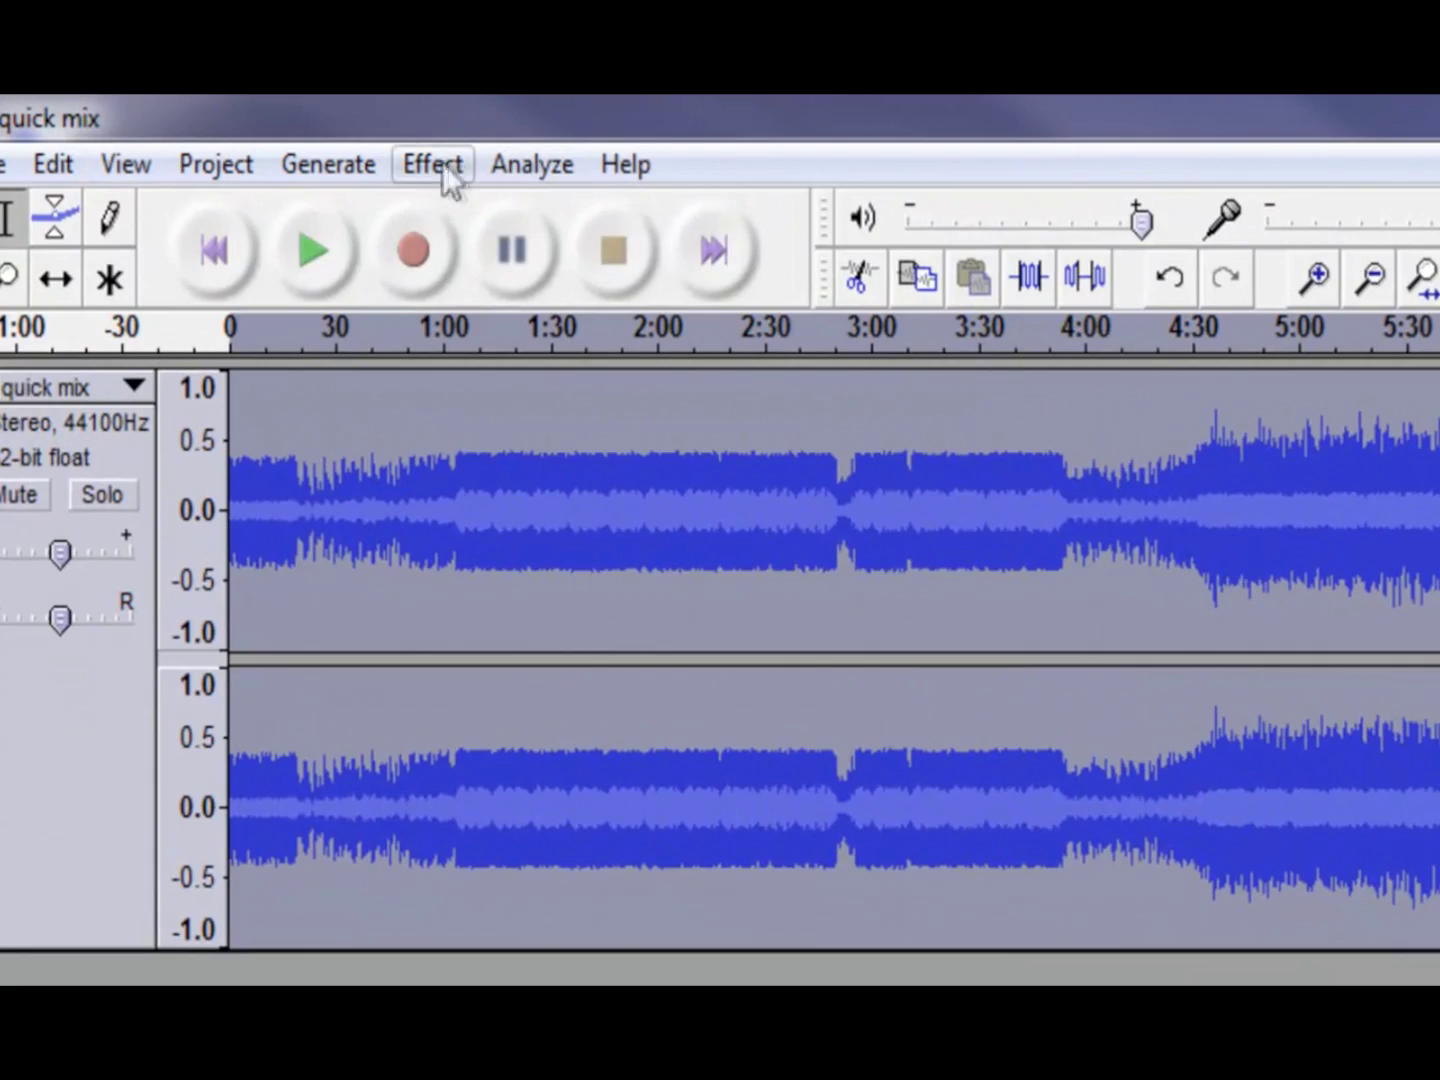
pyautogui.click(440, 165)
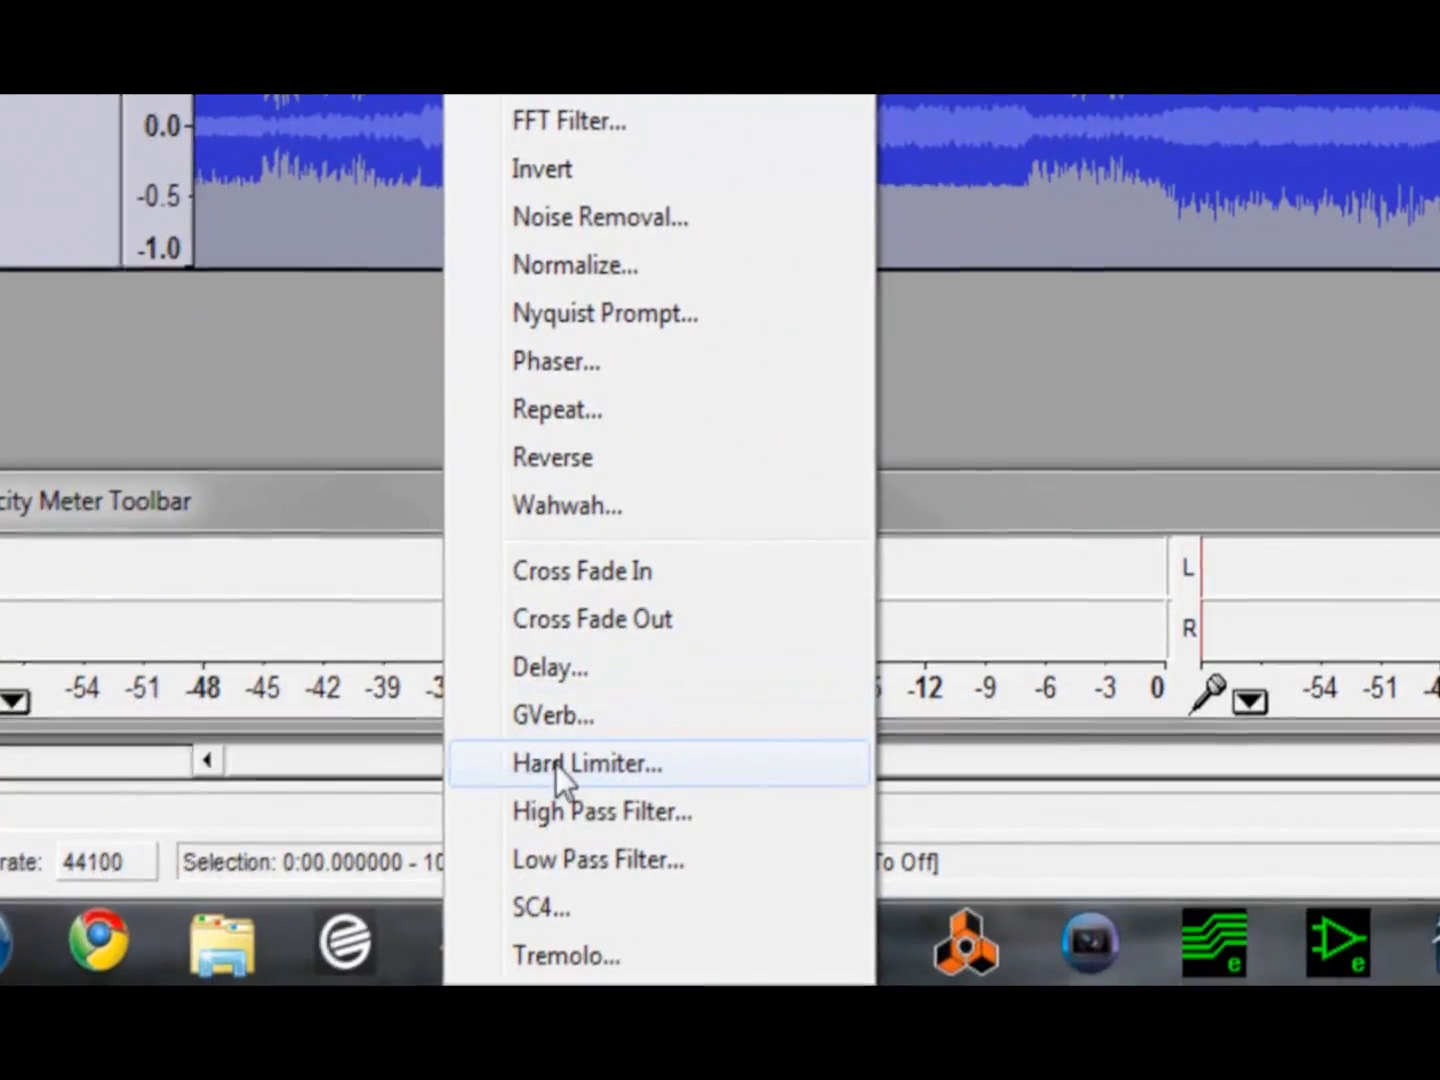
pyautogui.click(555, 764)
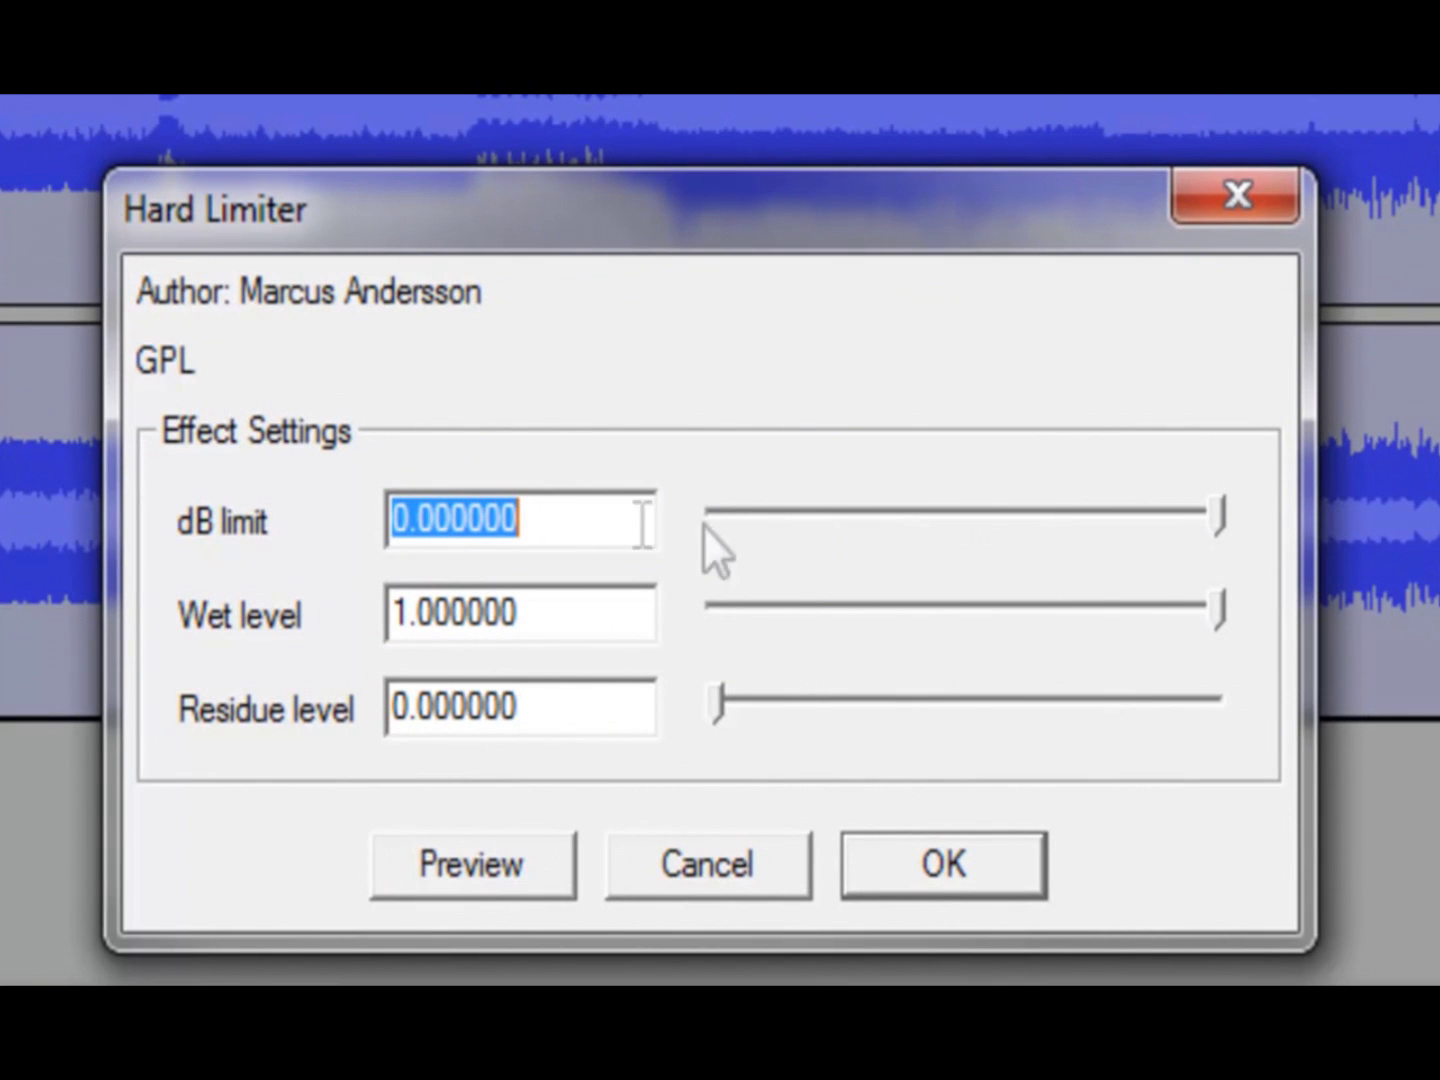
pyautogui.click(401, 522)
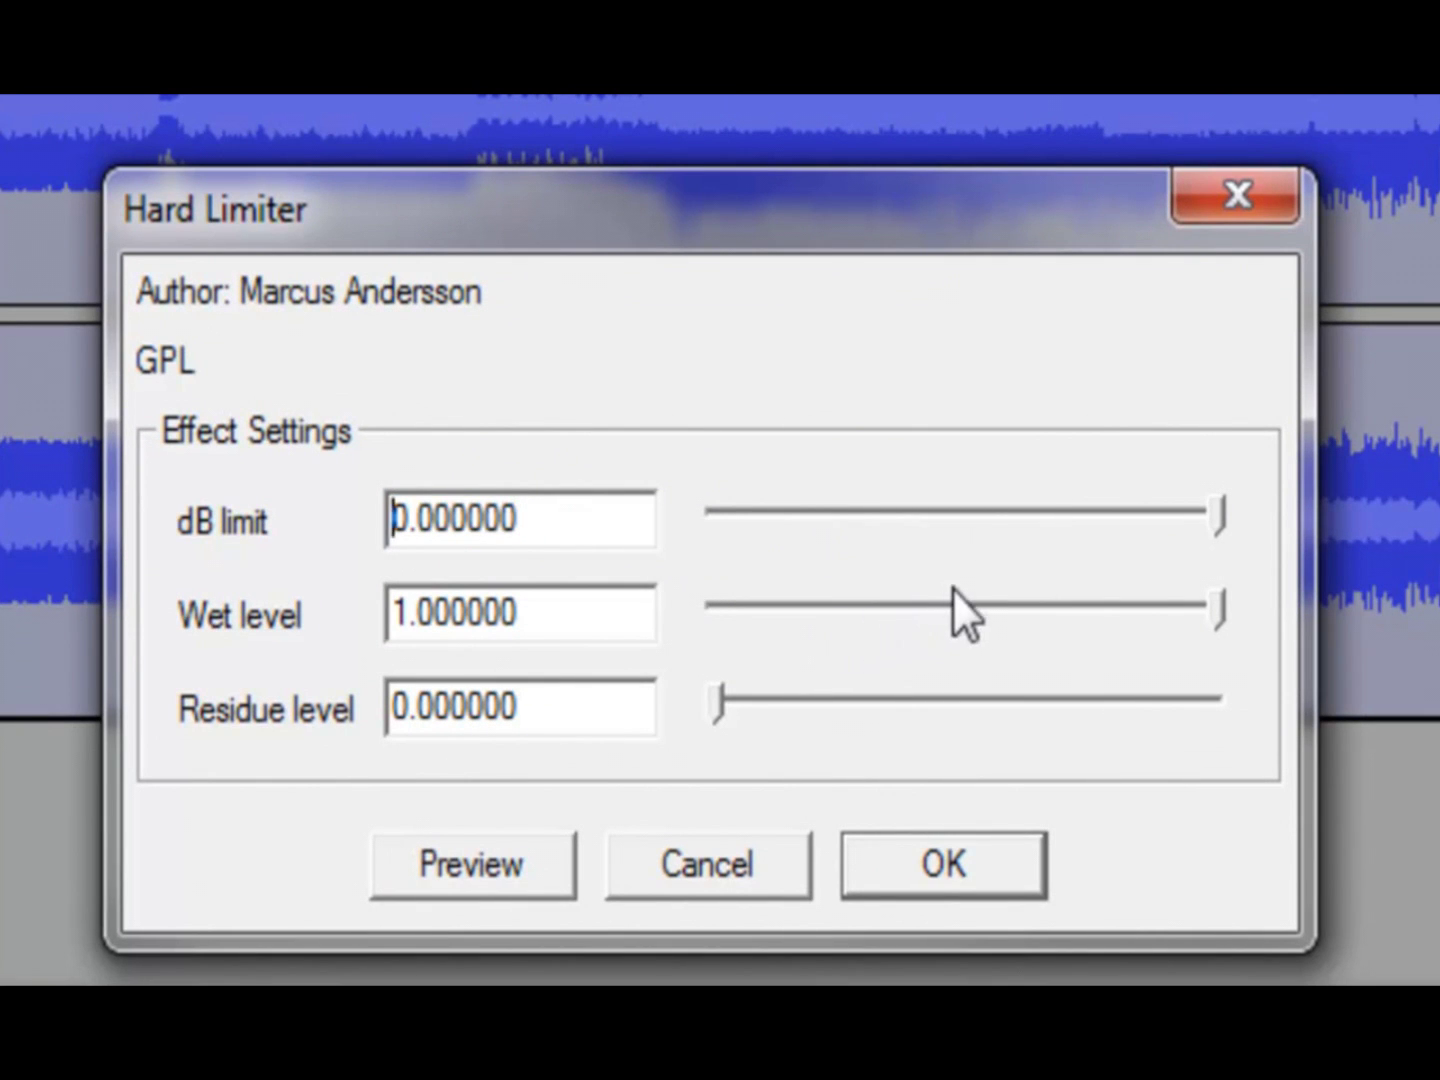
pyautogui.press('Right')
pyautogui.press('BackSpace')
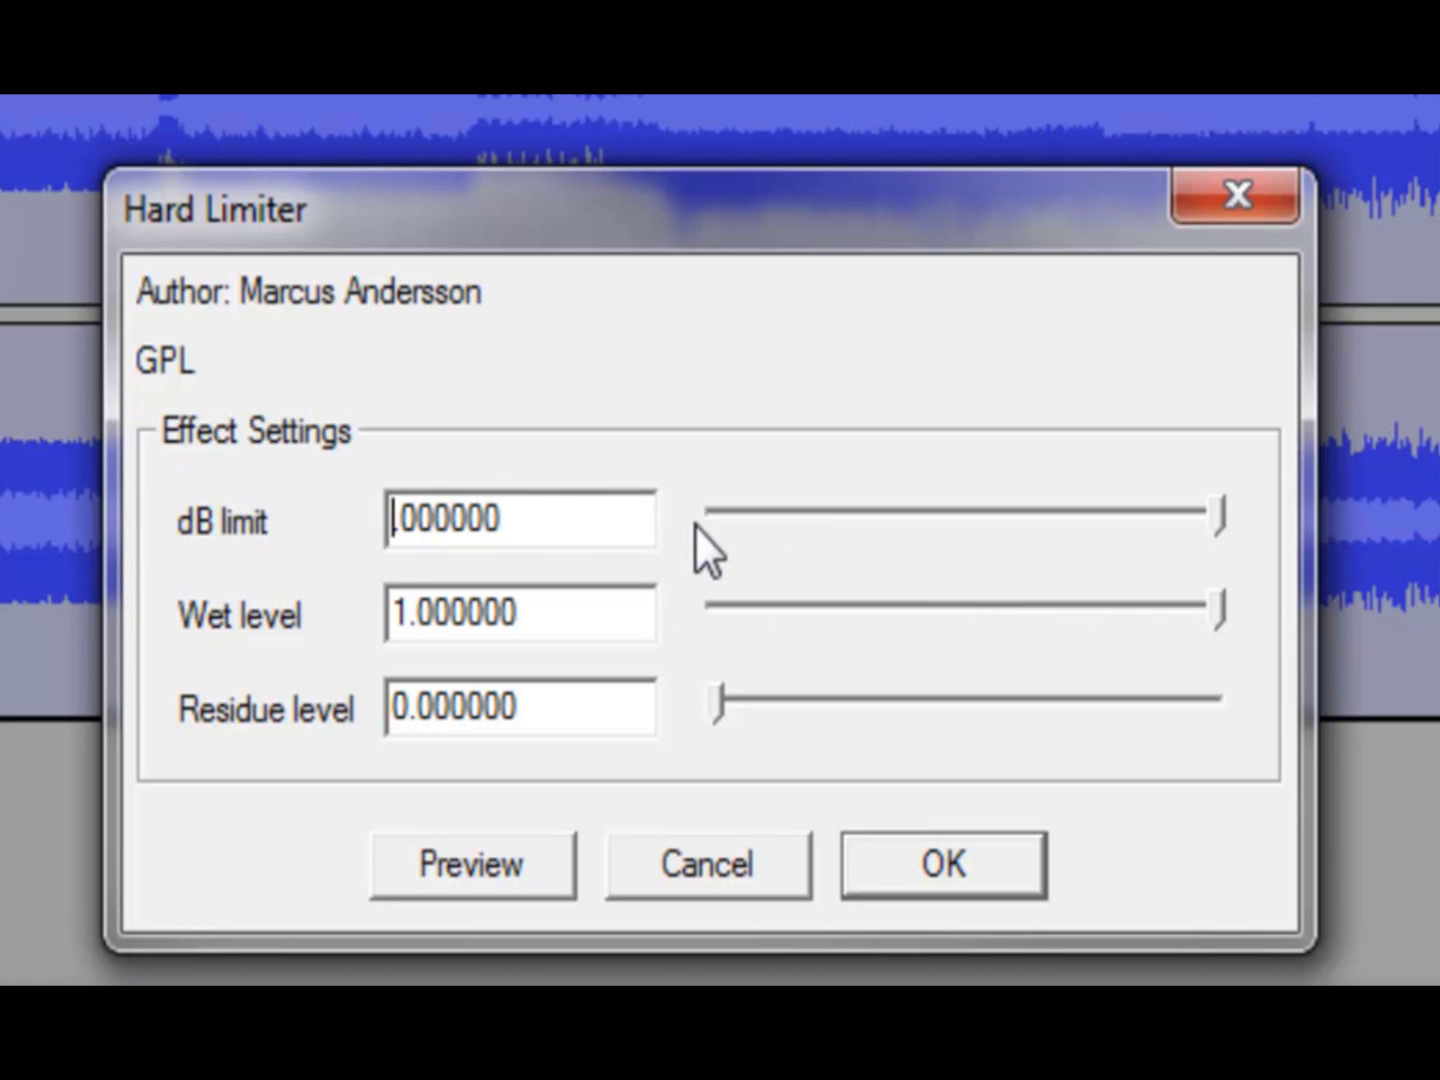
pyautogui.write('-8')
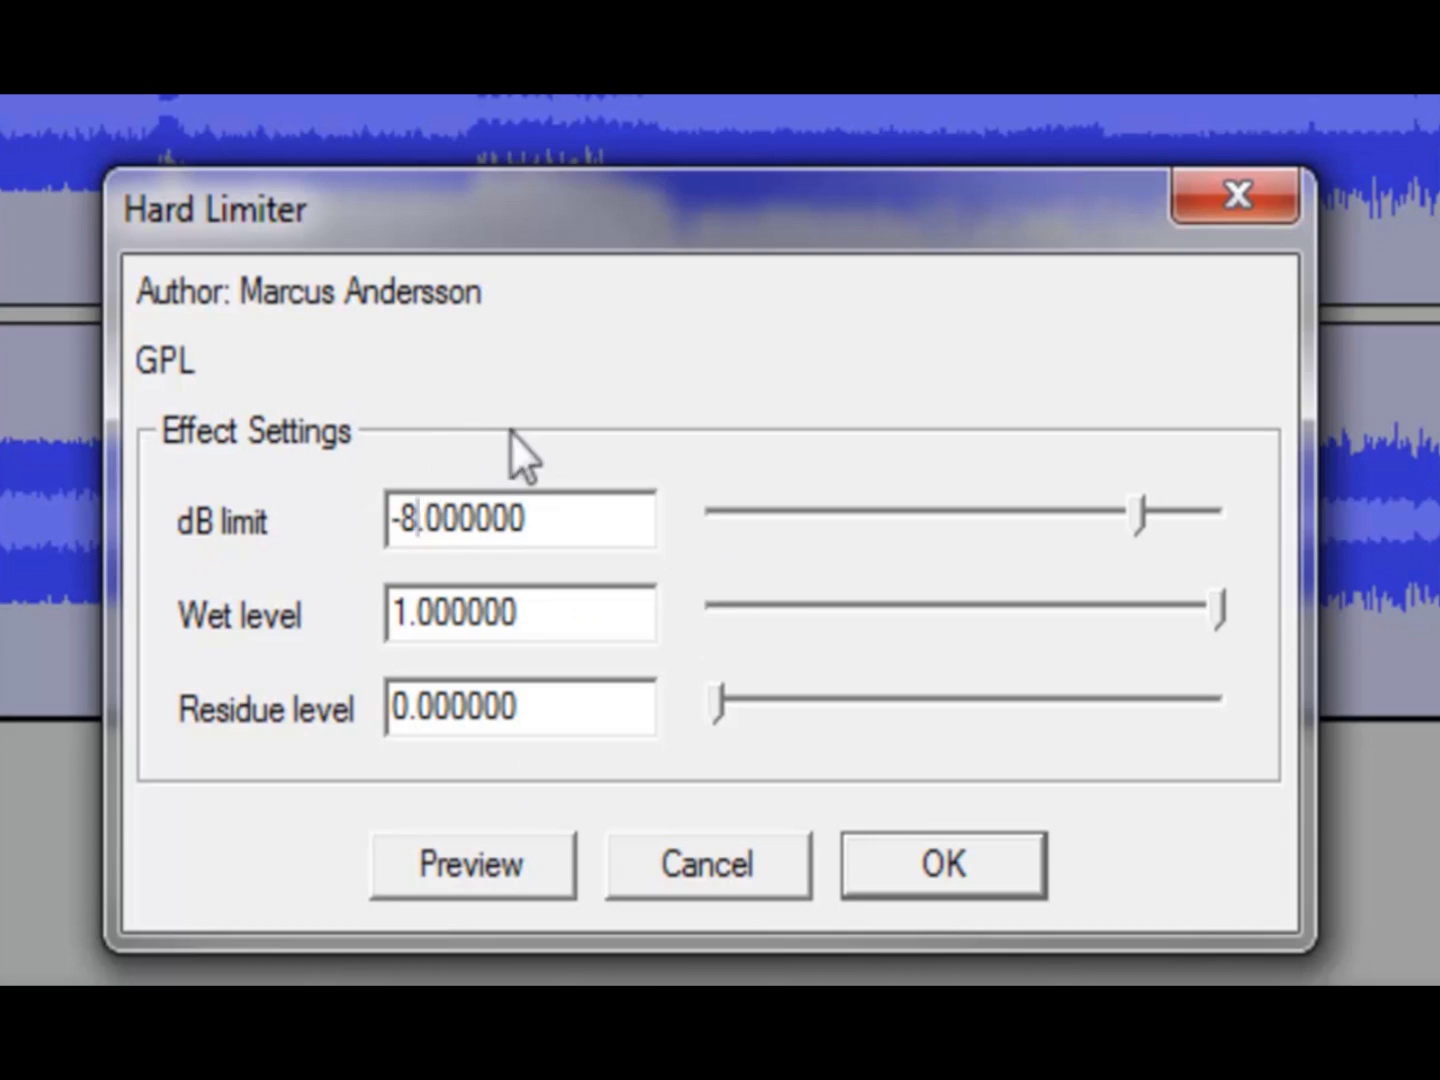
pyautogui.click(911, 832)
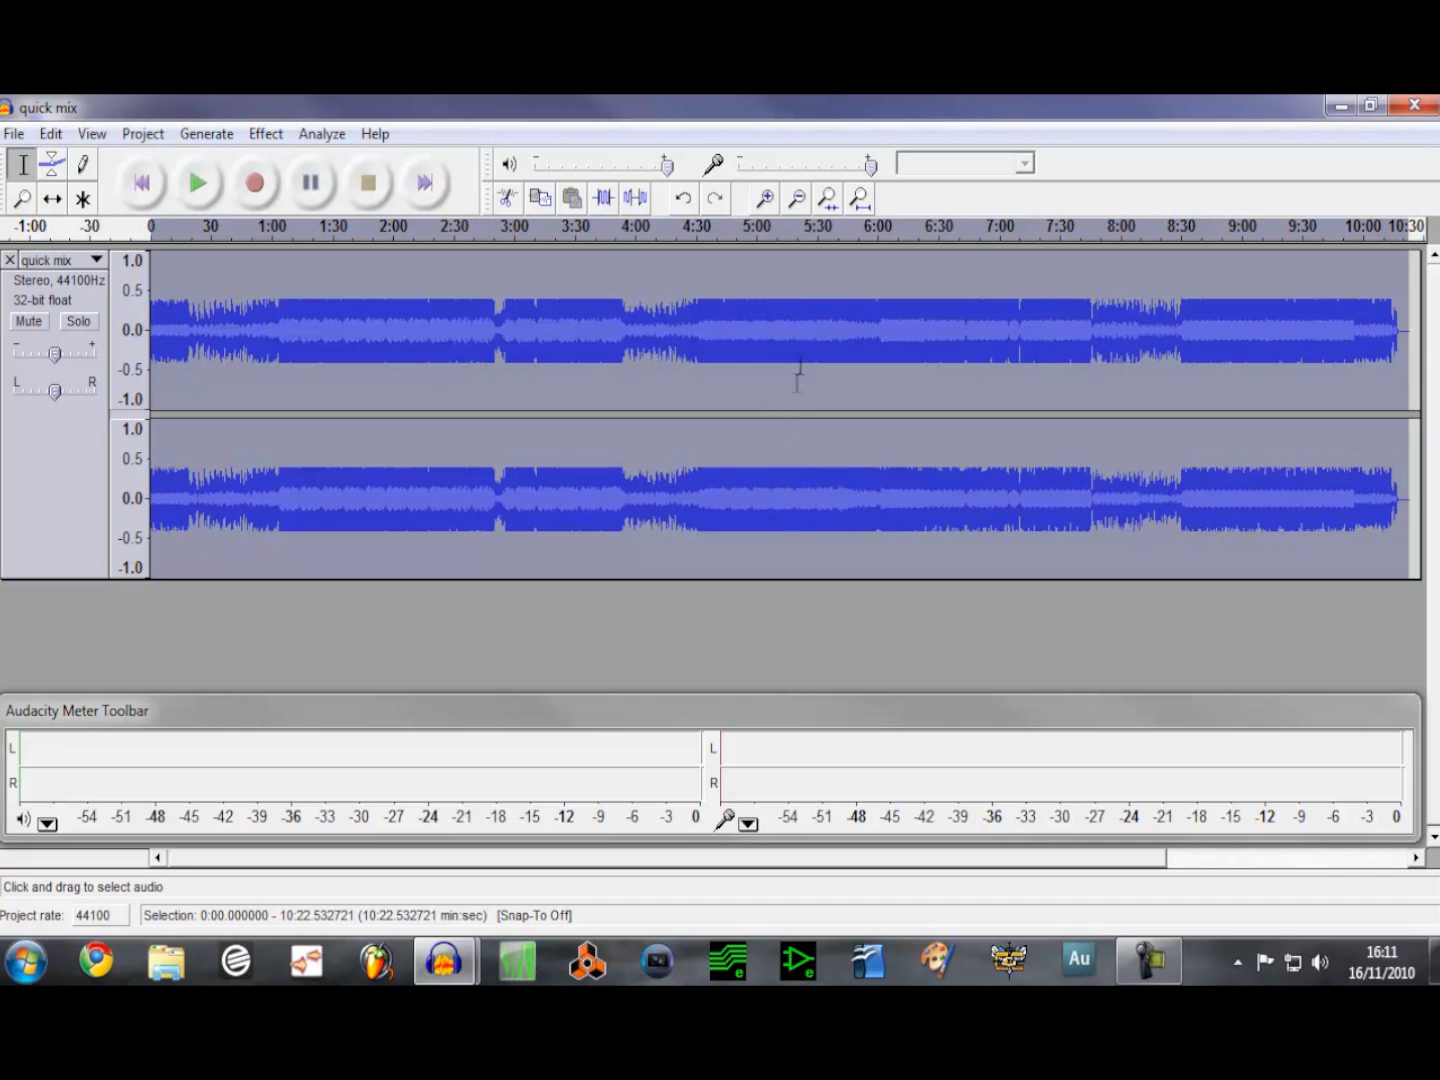
# Step: Play the limited mix from 5:02 to check levels, then enlarge the stereo track's height
pyautogui.click(762, 375)
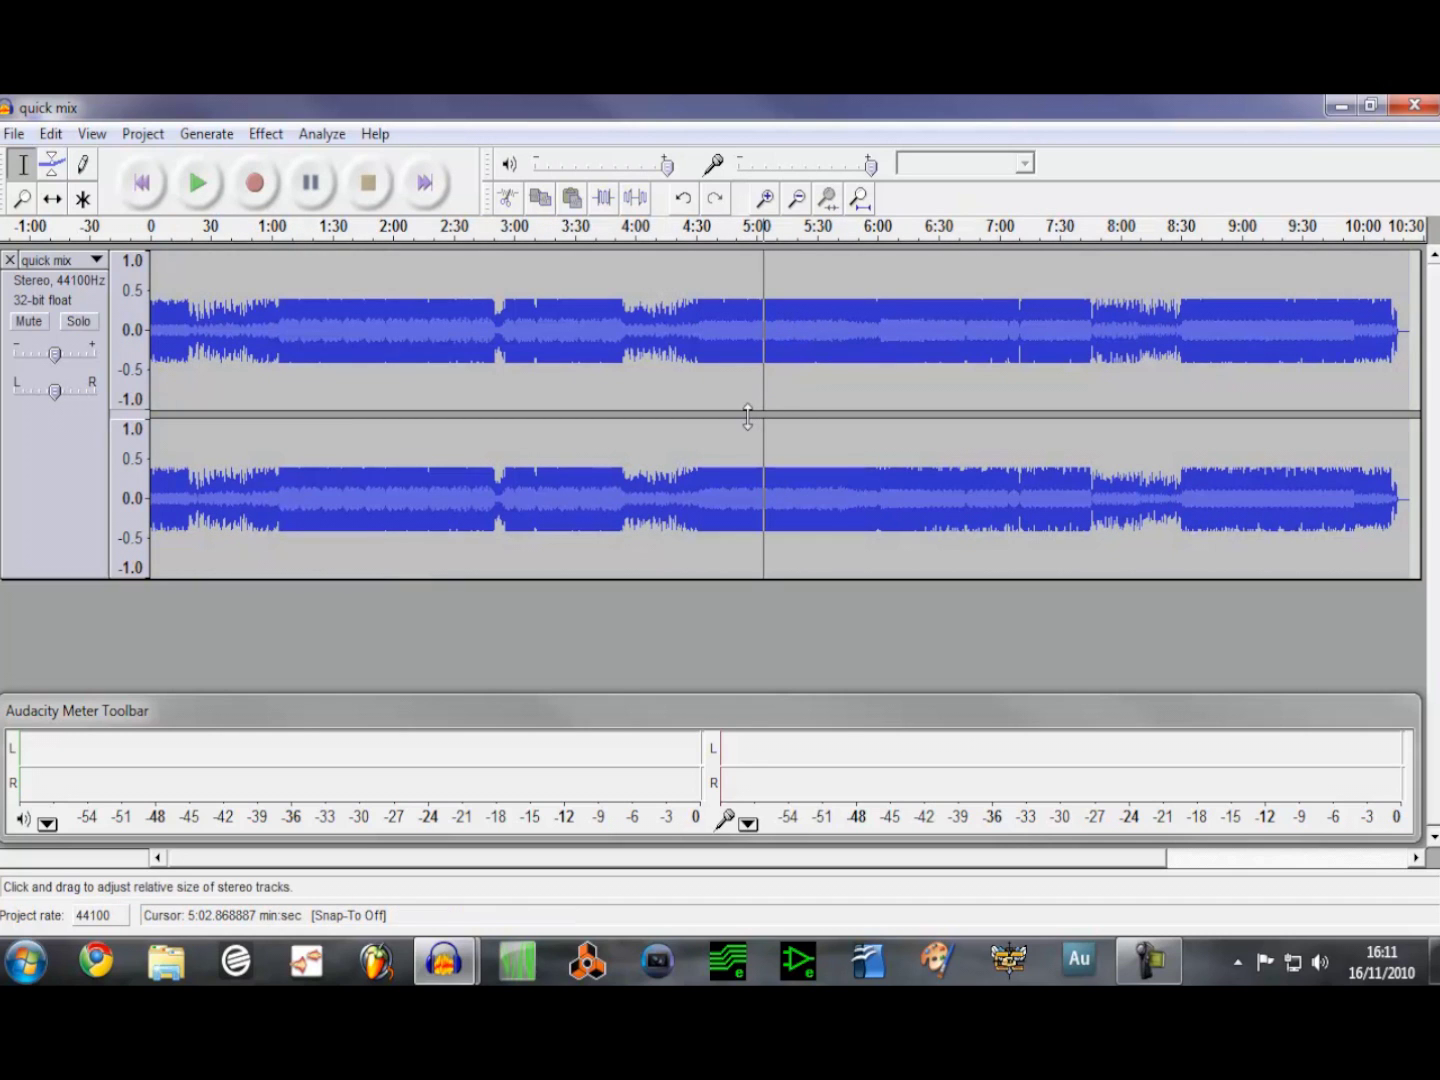
pyautogui.press('space')
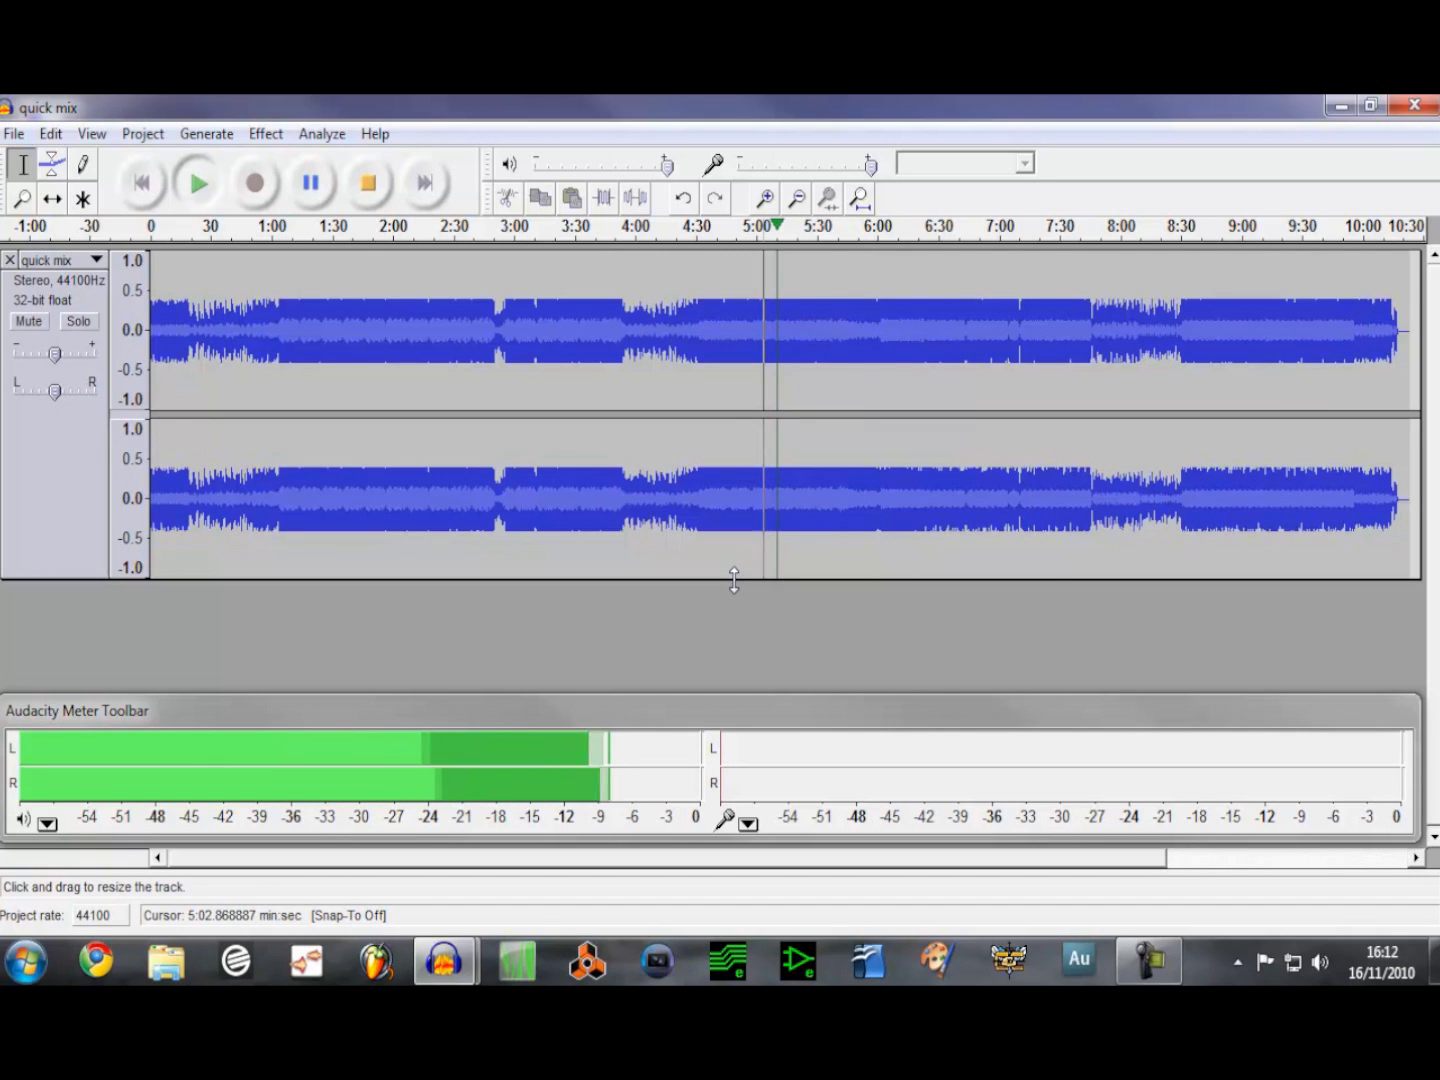
pyautogui.press('space')
pyautogui.moveTo(733, 580); pyautogui.dragTo(736, 681)
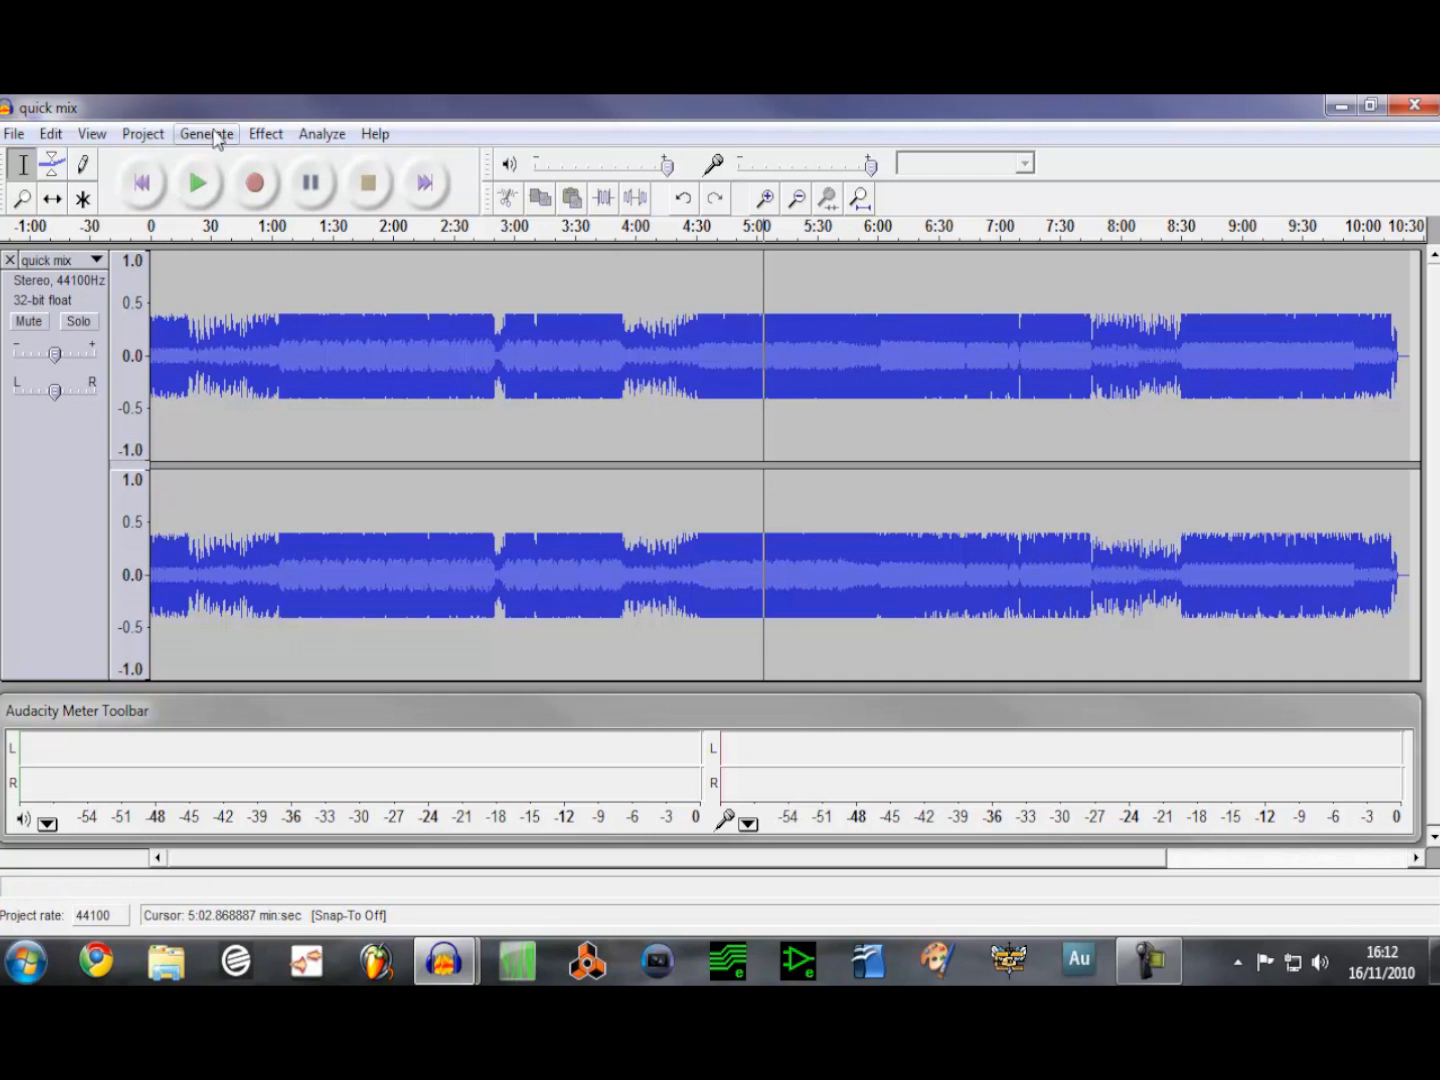
# Step: Amplify the whole 'quick mix' track by 7.9 dB to a -0.1 dB new peak amplitude
pyautogui.click(63, 463)
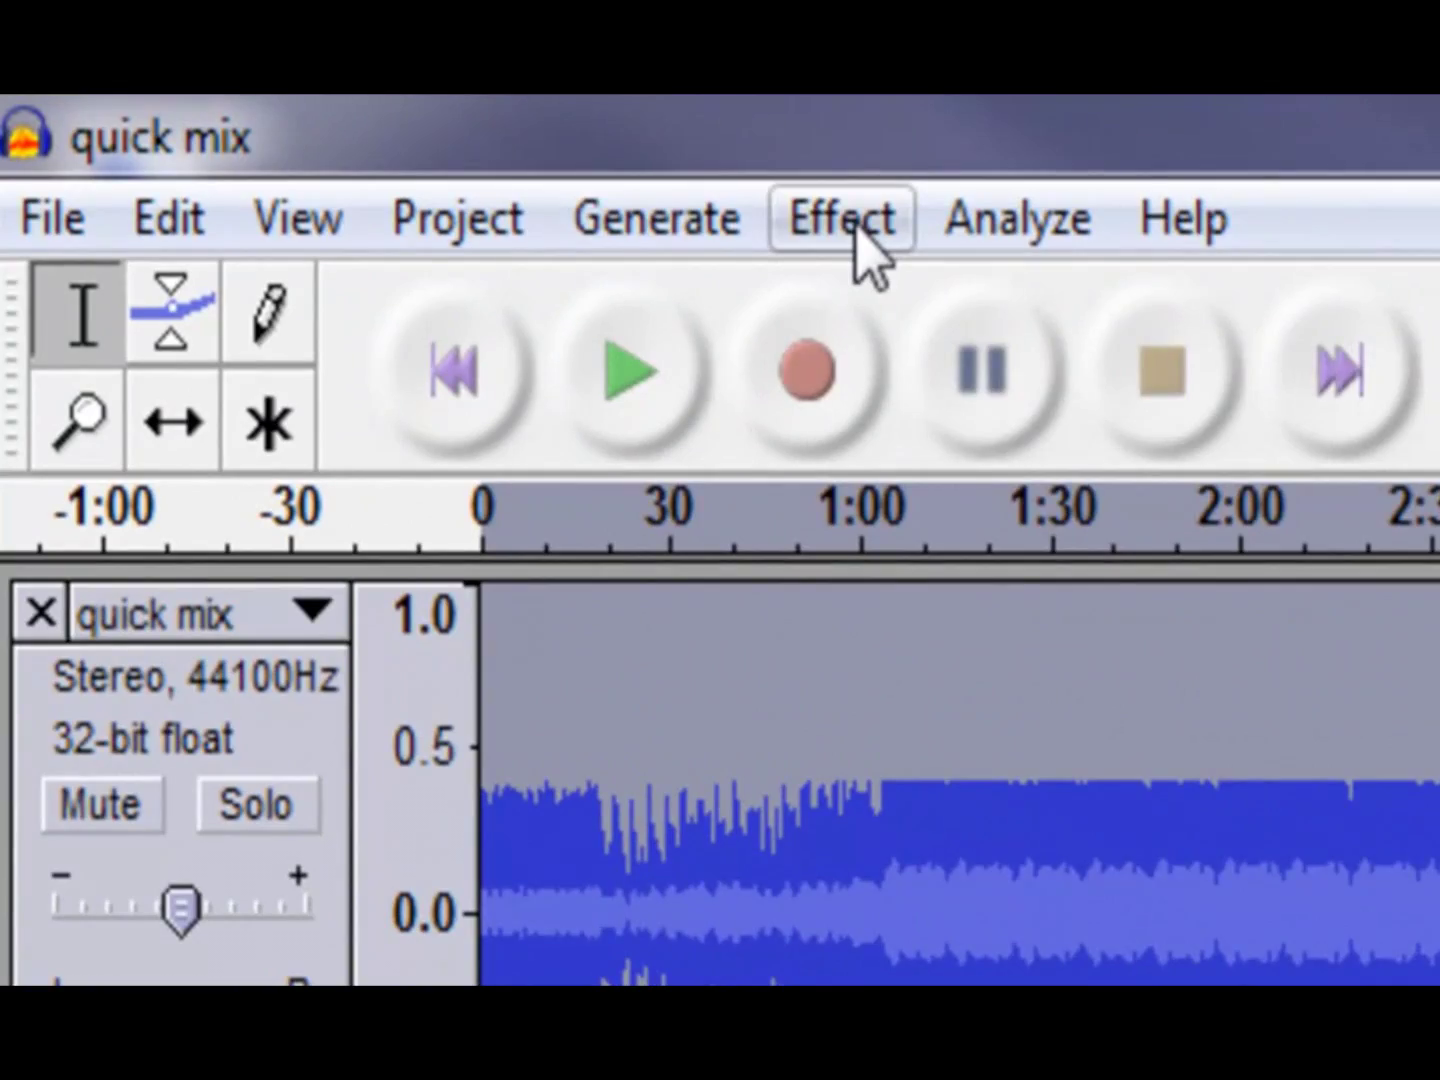
pyautogui.click(267, 134)
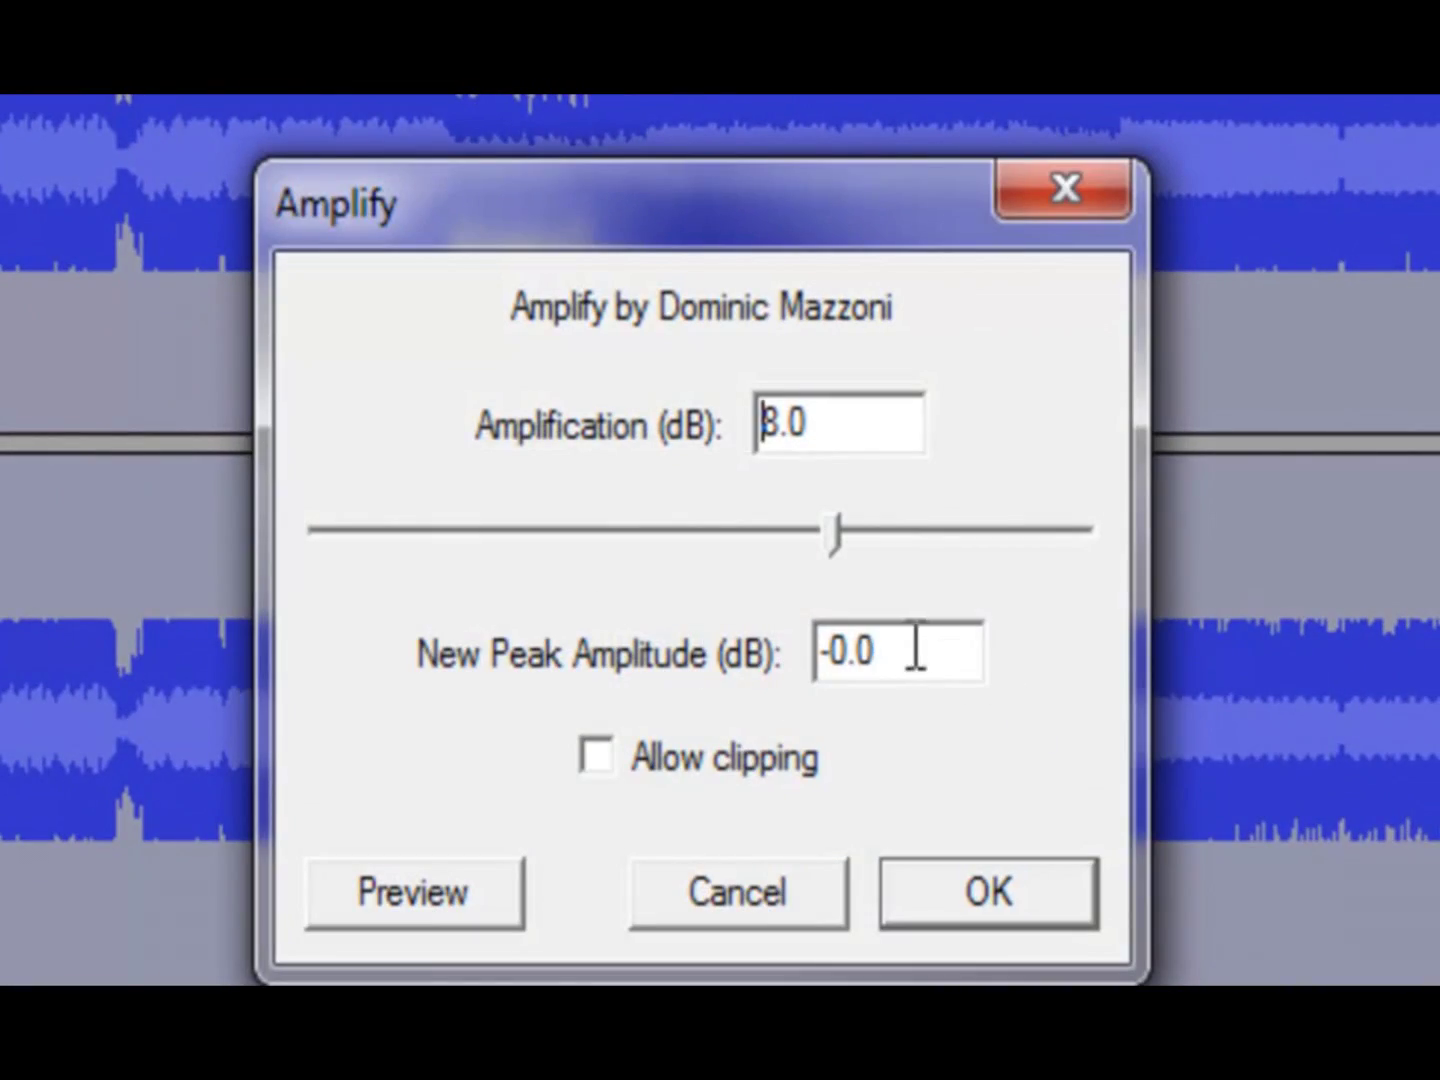
pyautogui.press('BackSpace')
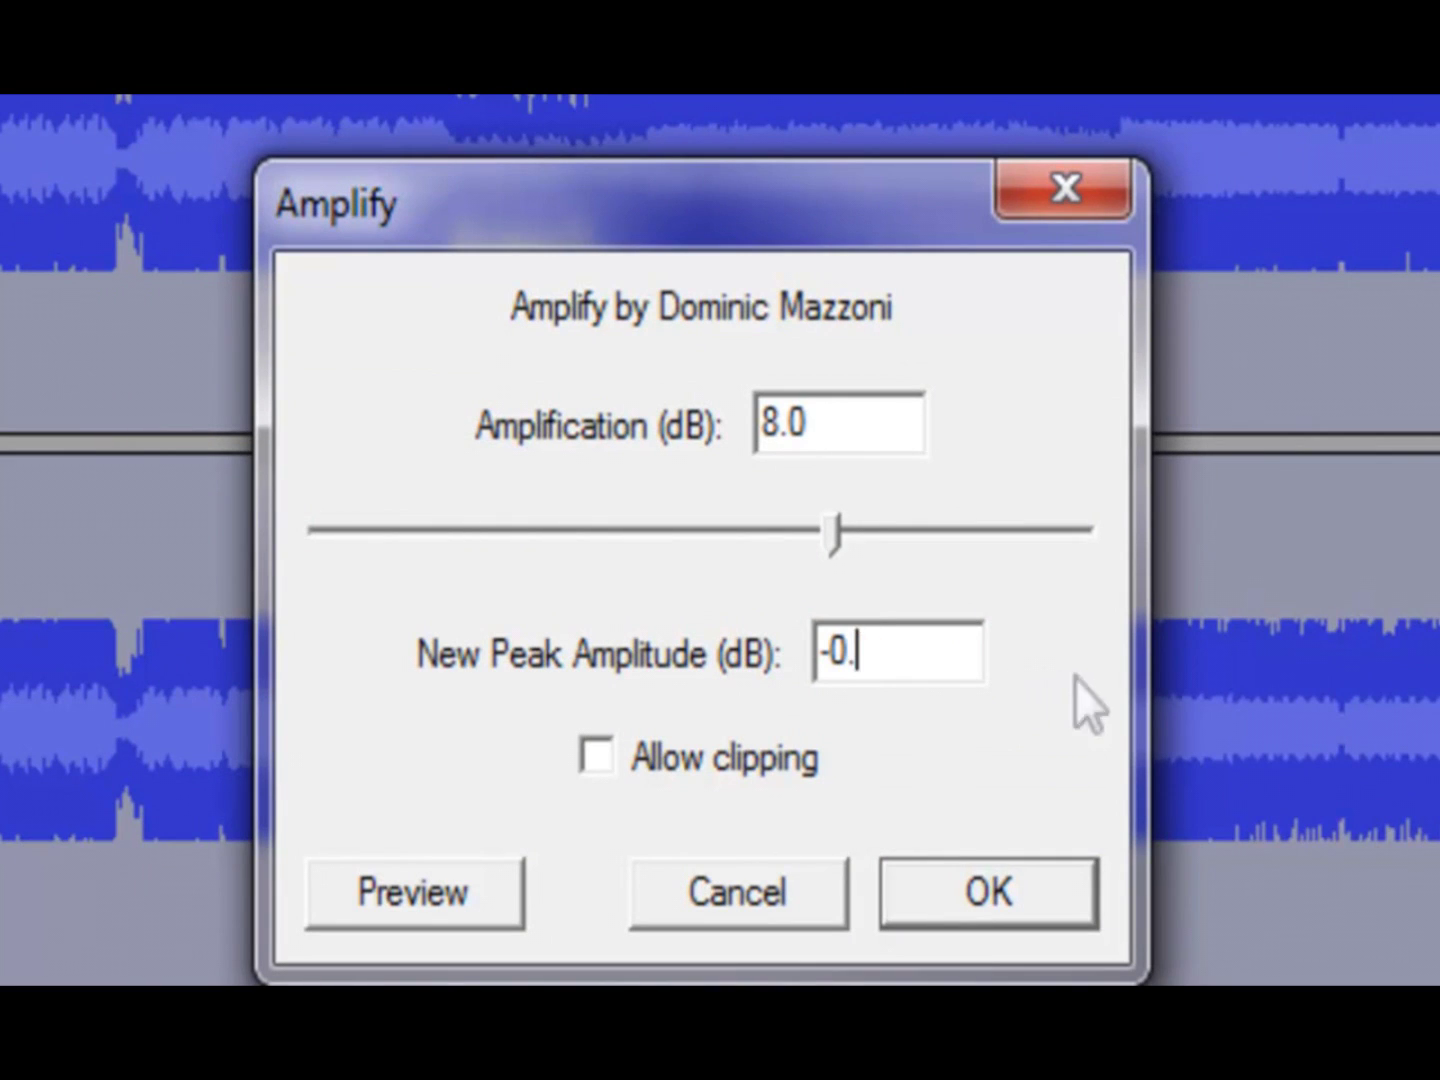
pyautogui.write('1')
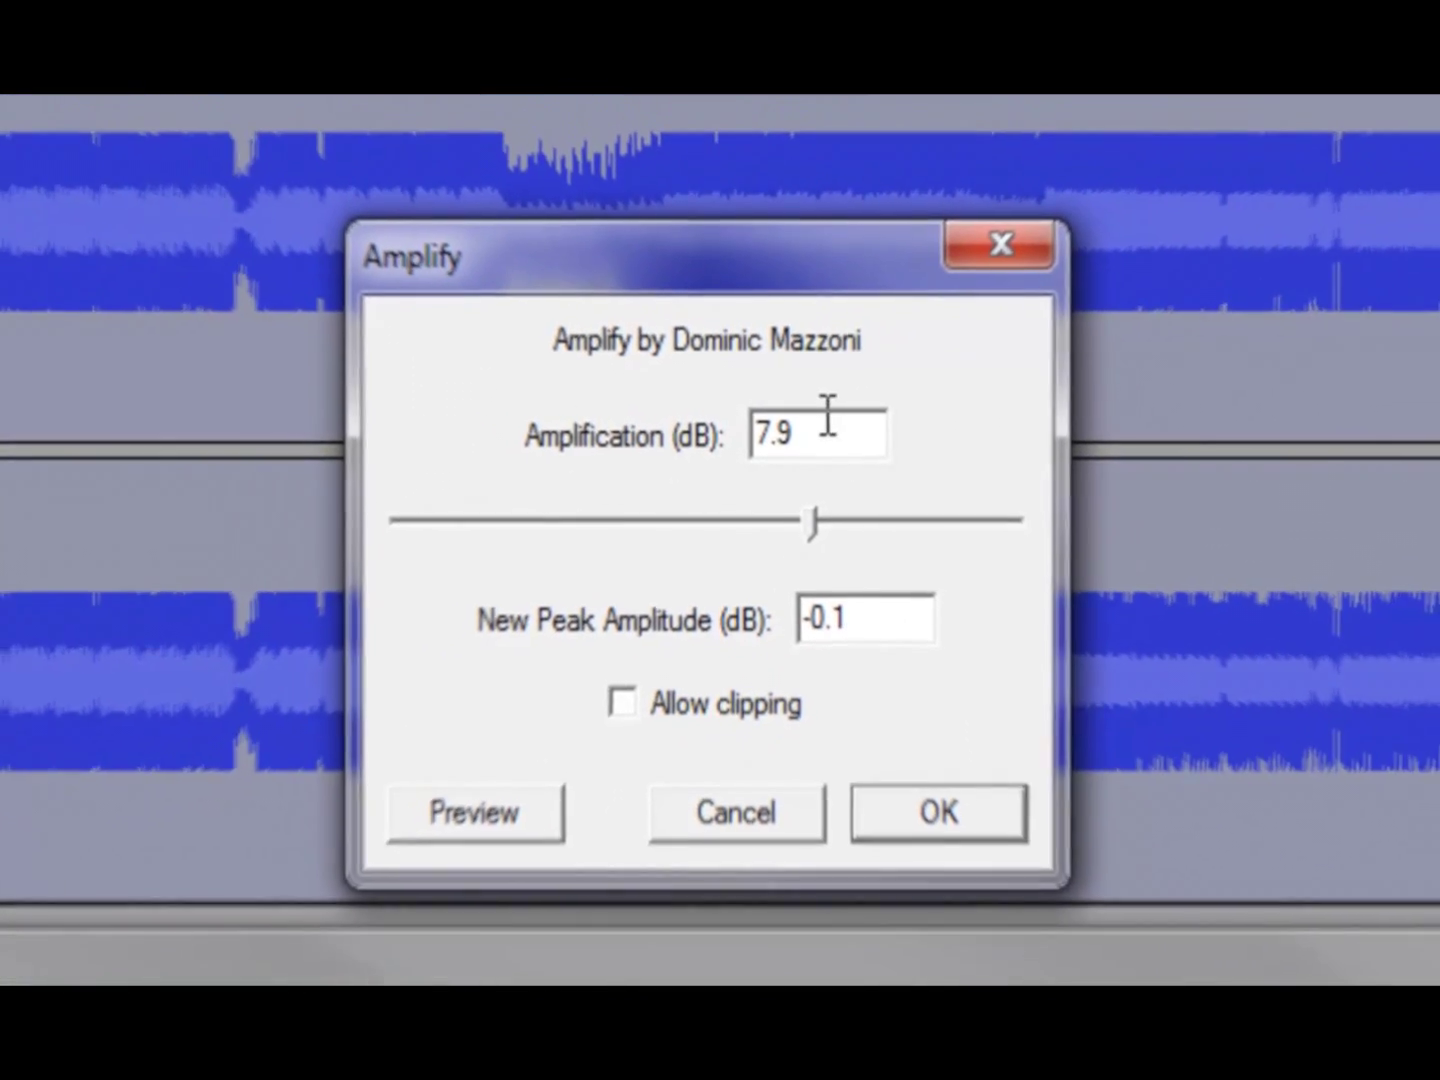
pyautogui.click(855, 619)
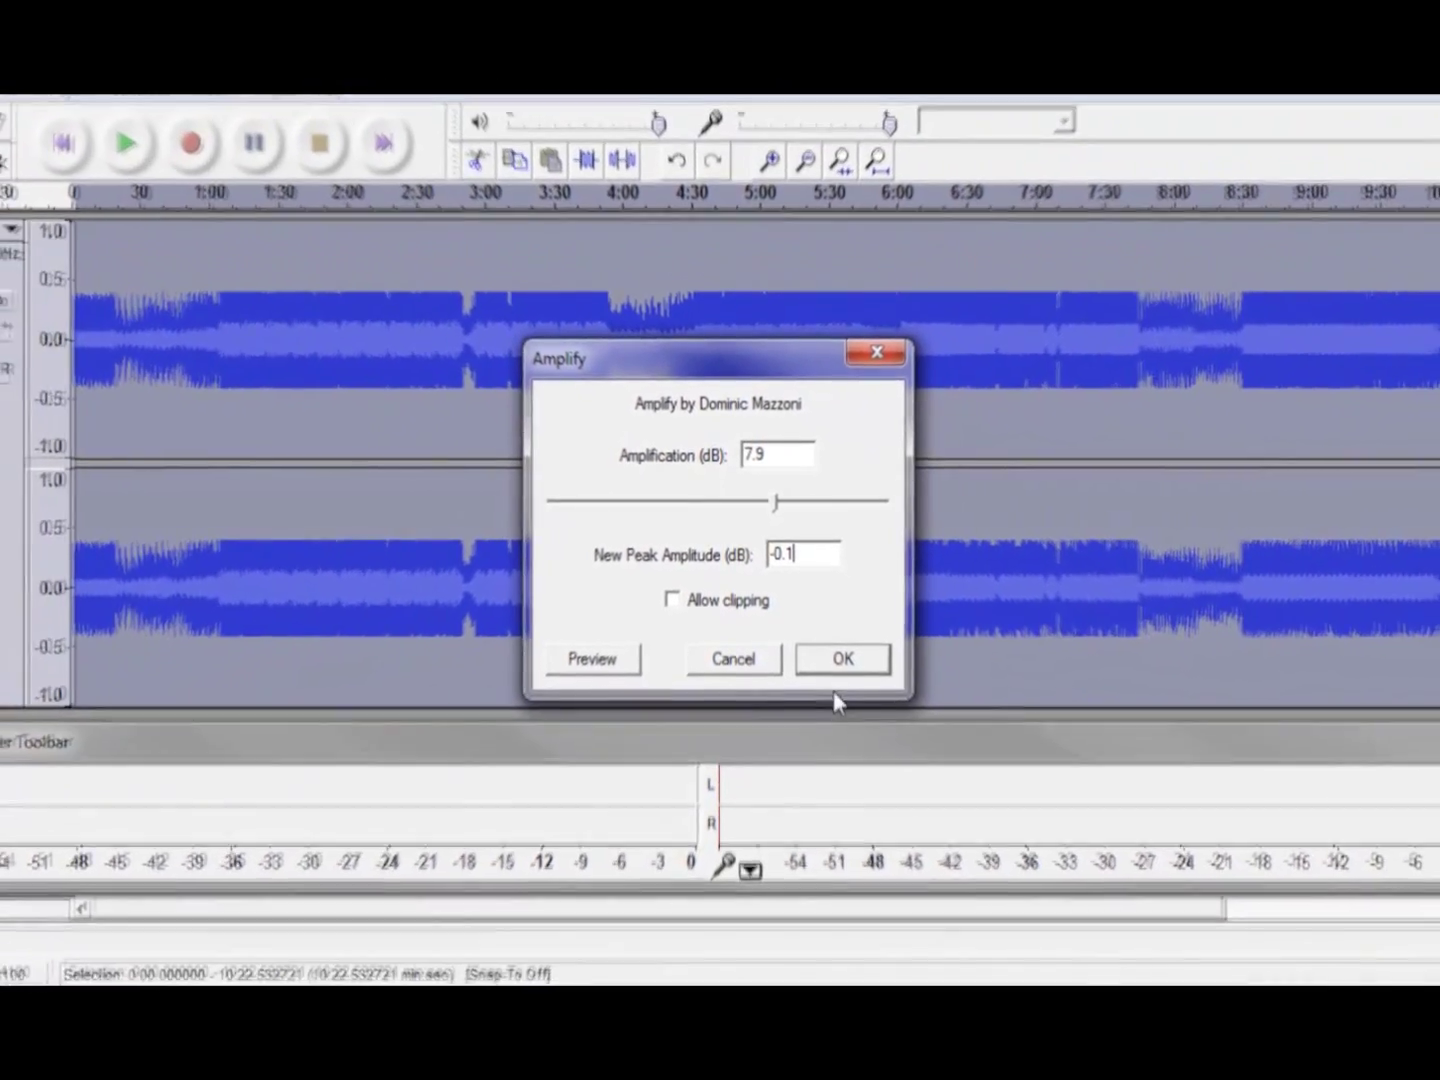
pyautogui.click(843, 659)
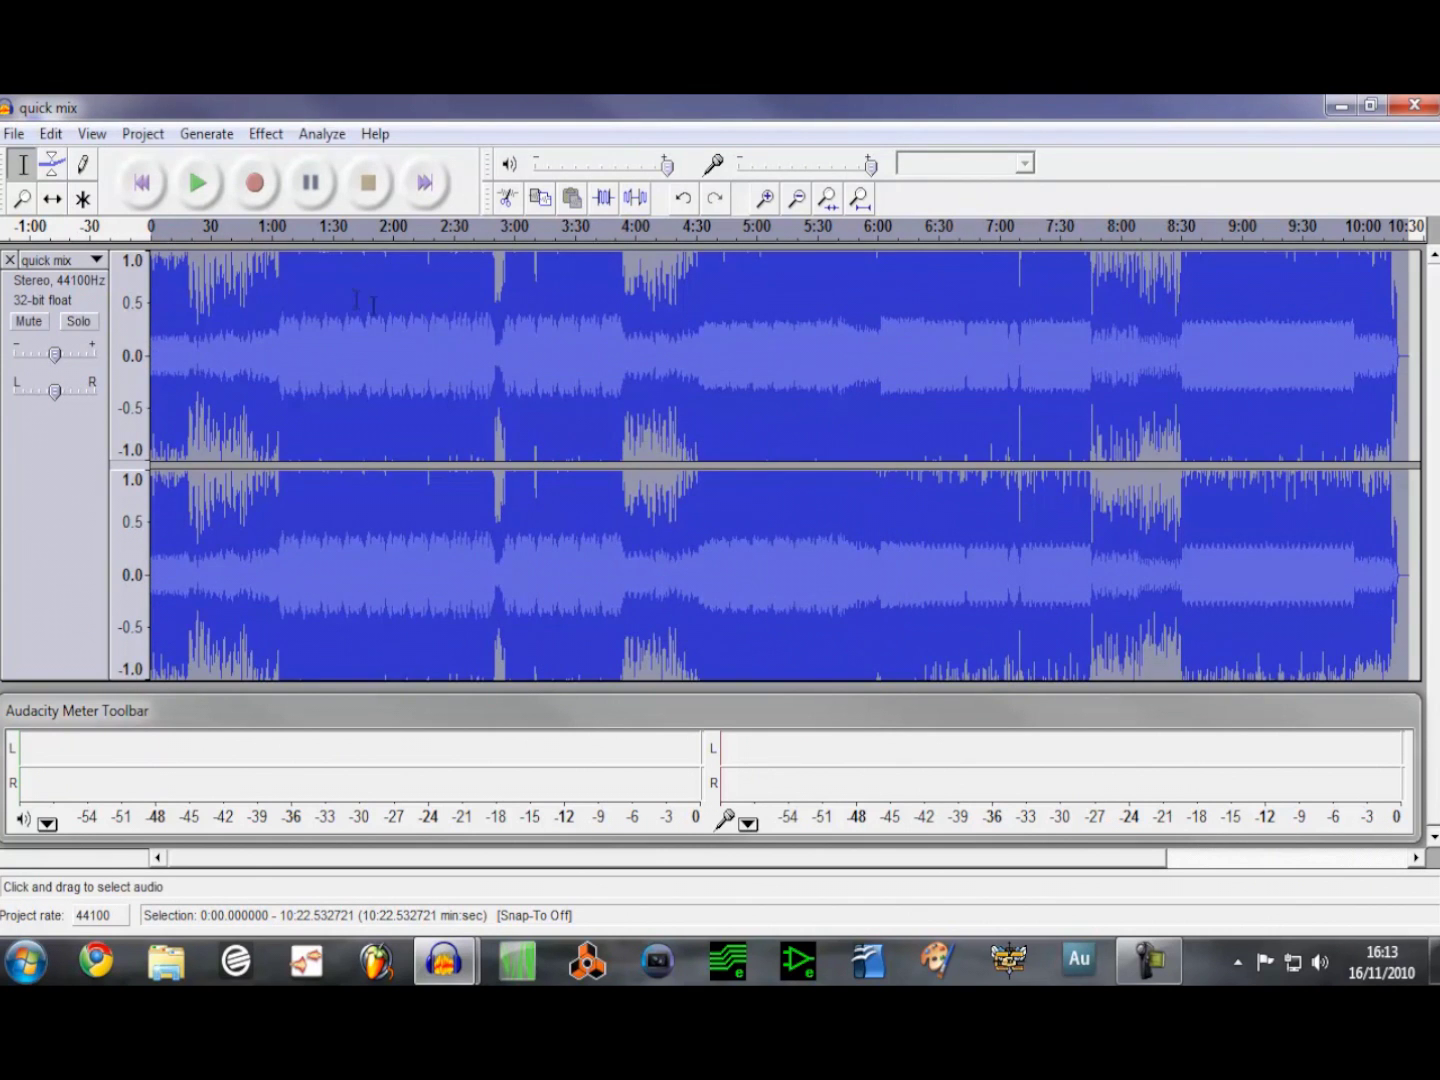
pyautogui.click(763, 395)
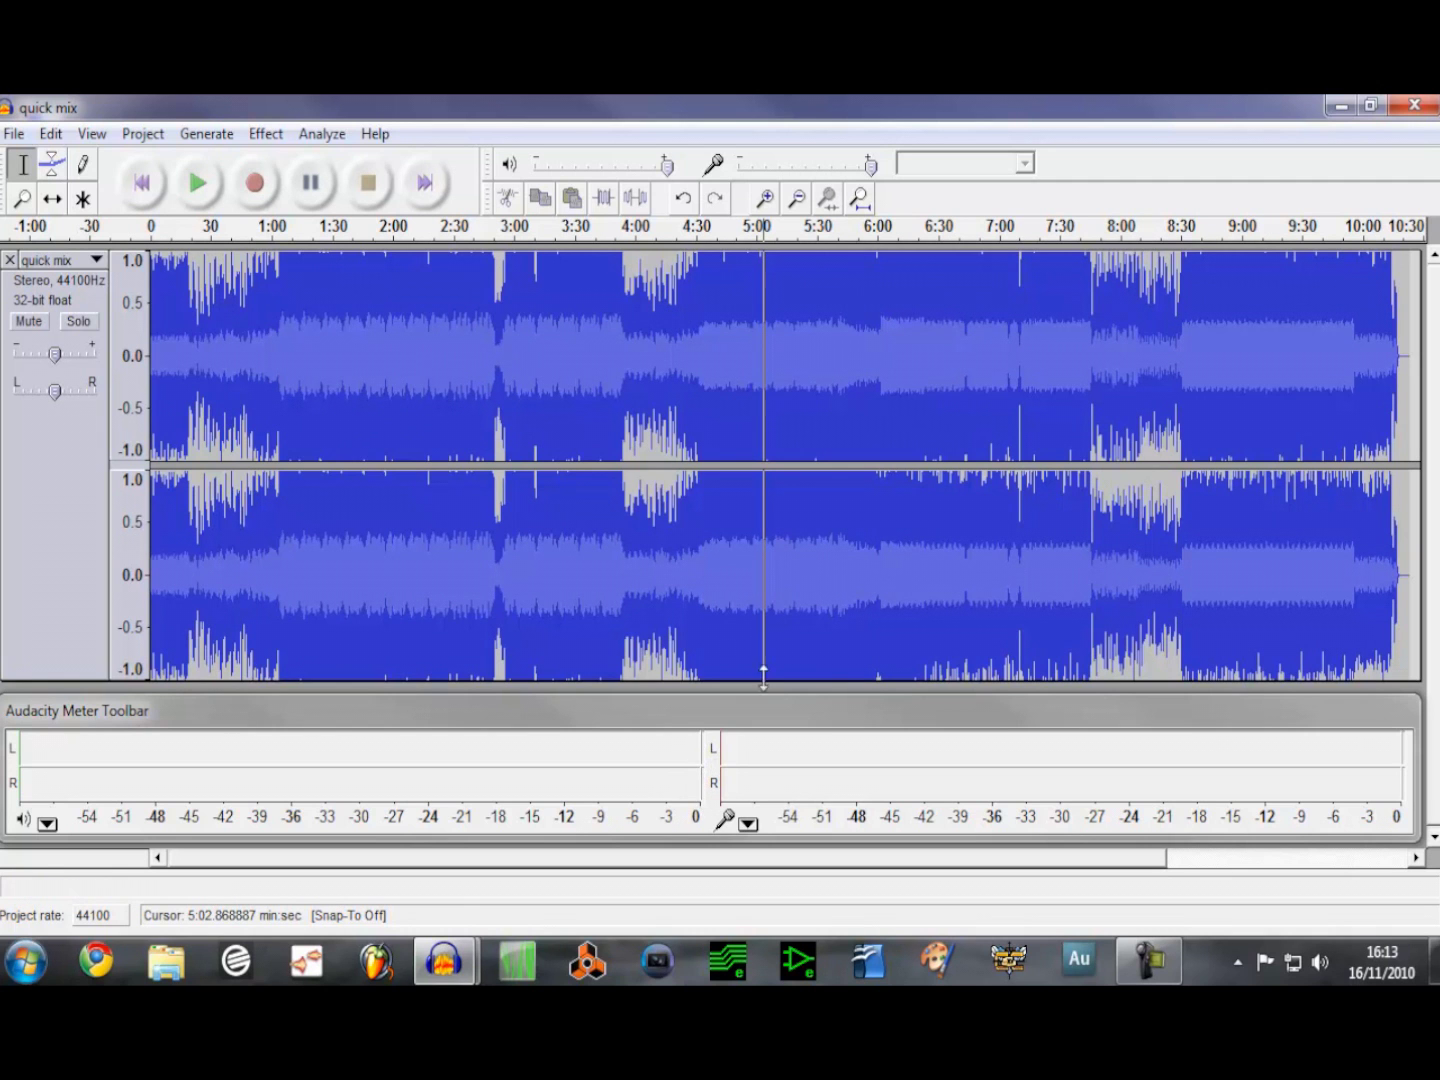
pyautogui.press('space')
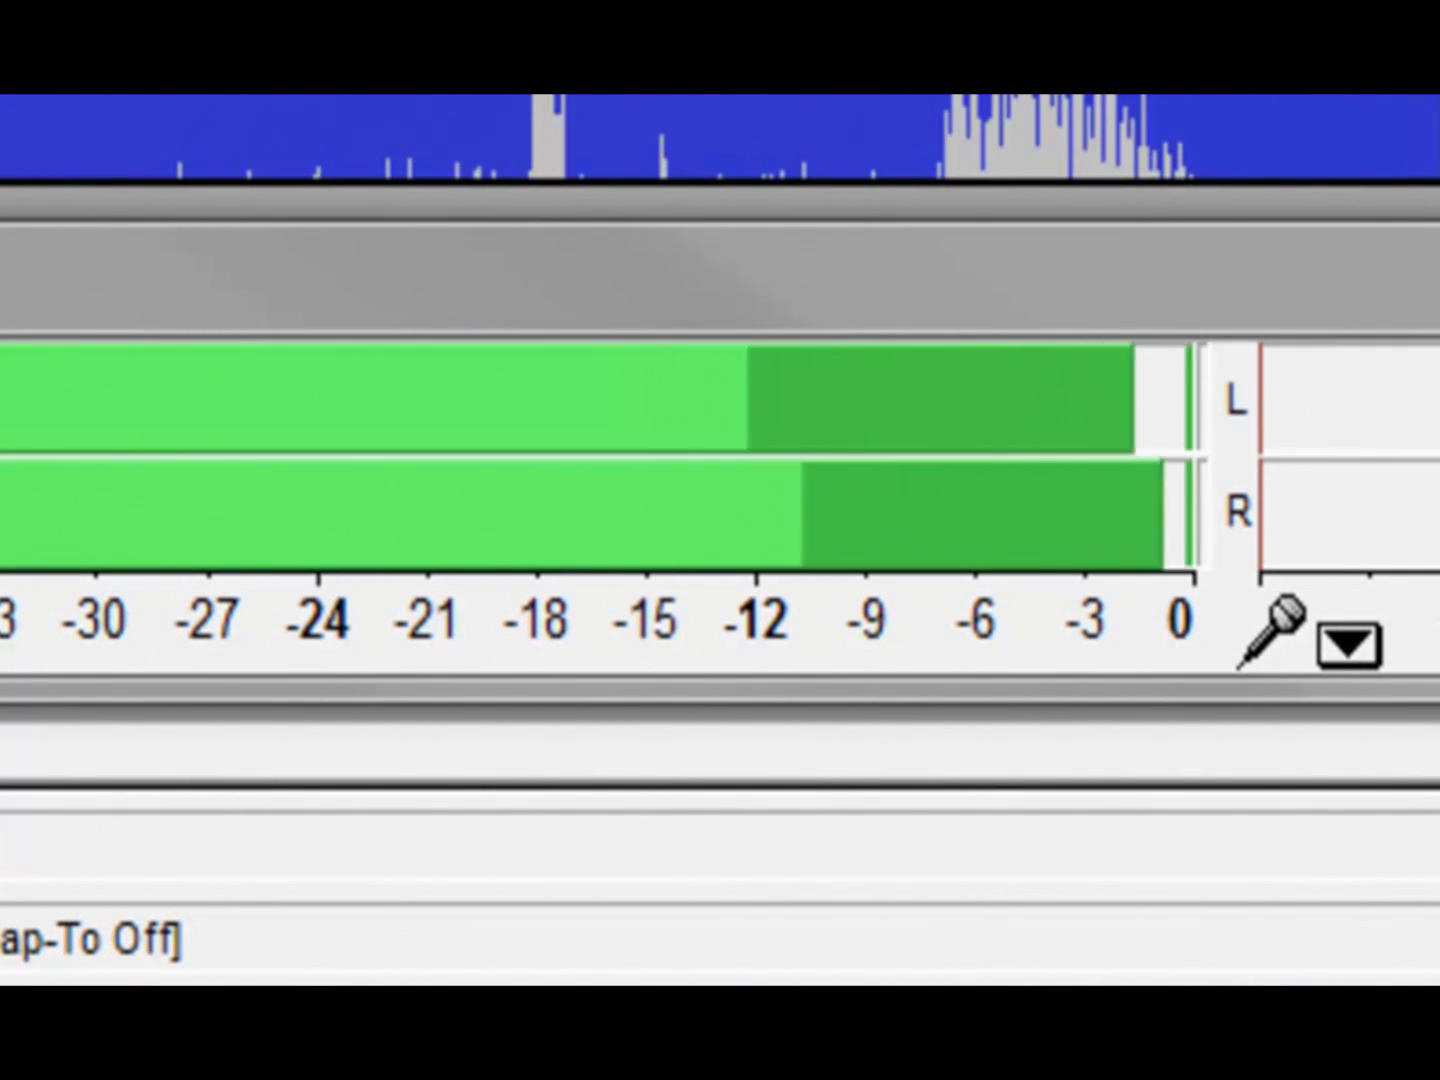
pyautogui.press('space')
pyautogui.press('space')
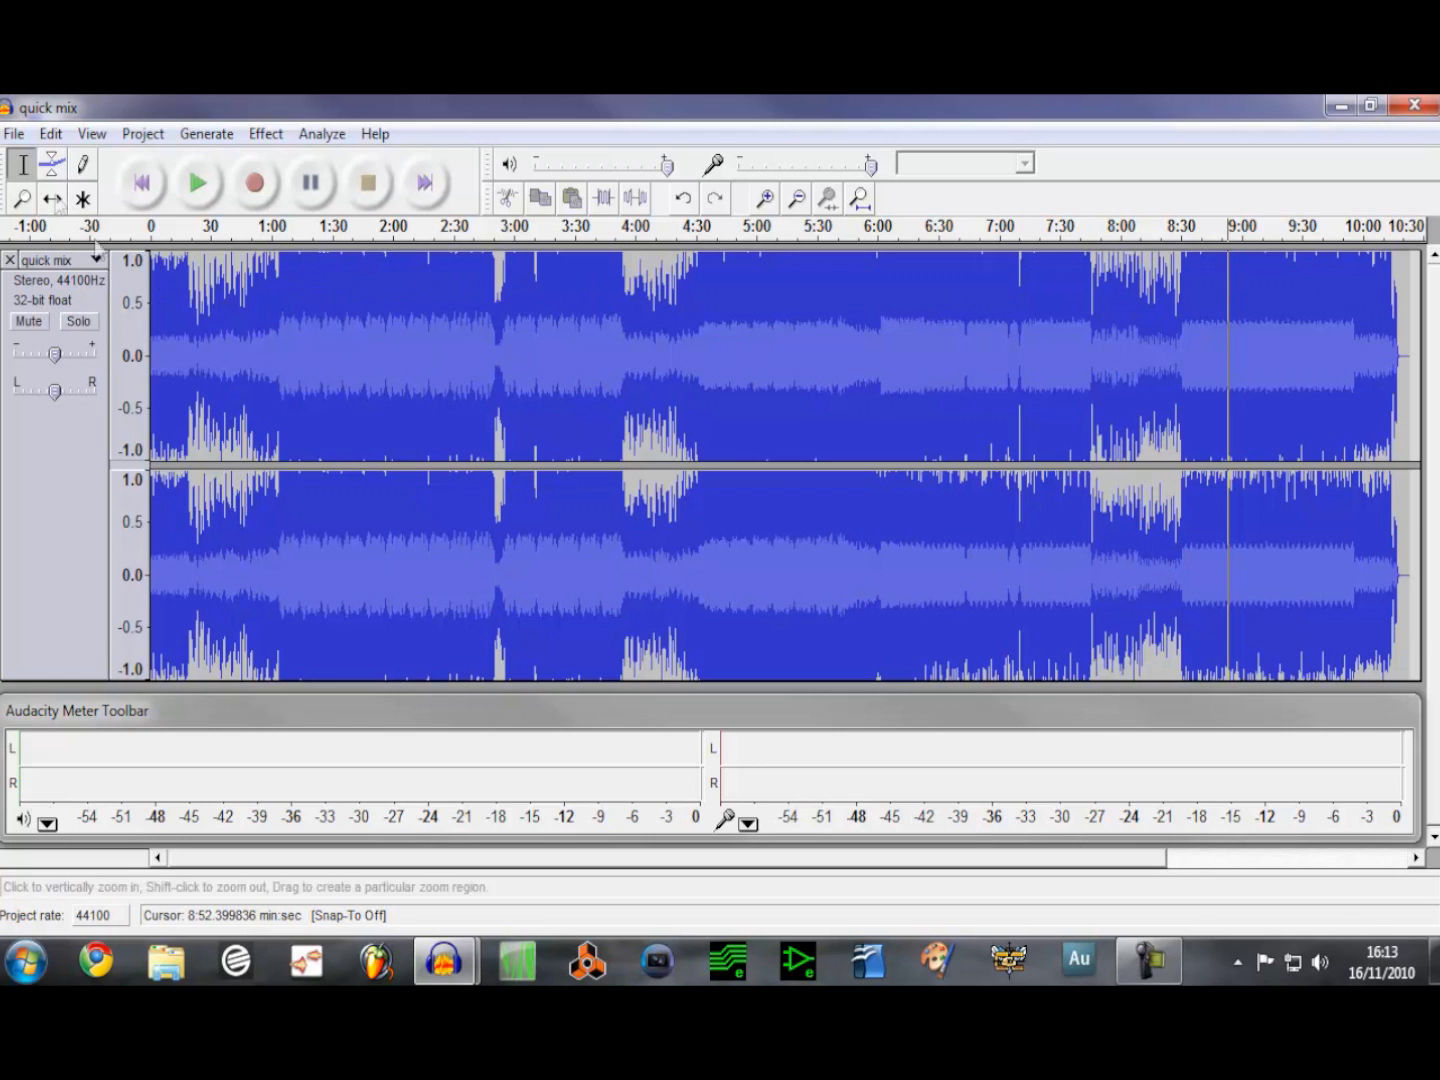
pyautogui.click(13, 132)
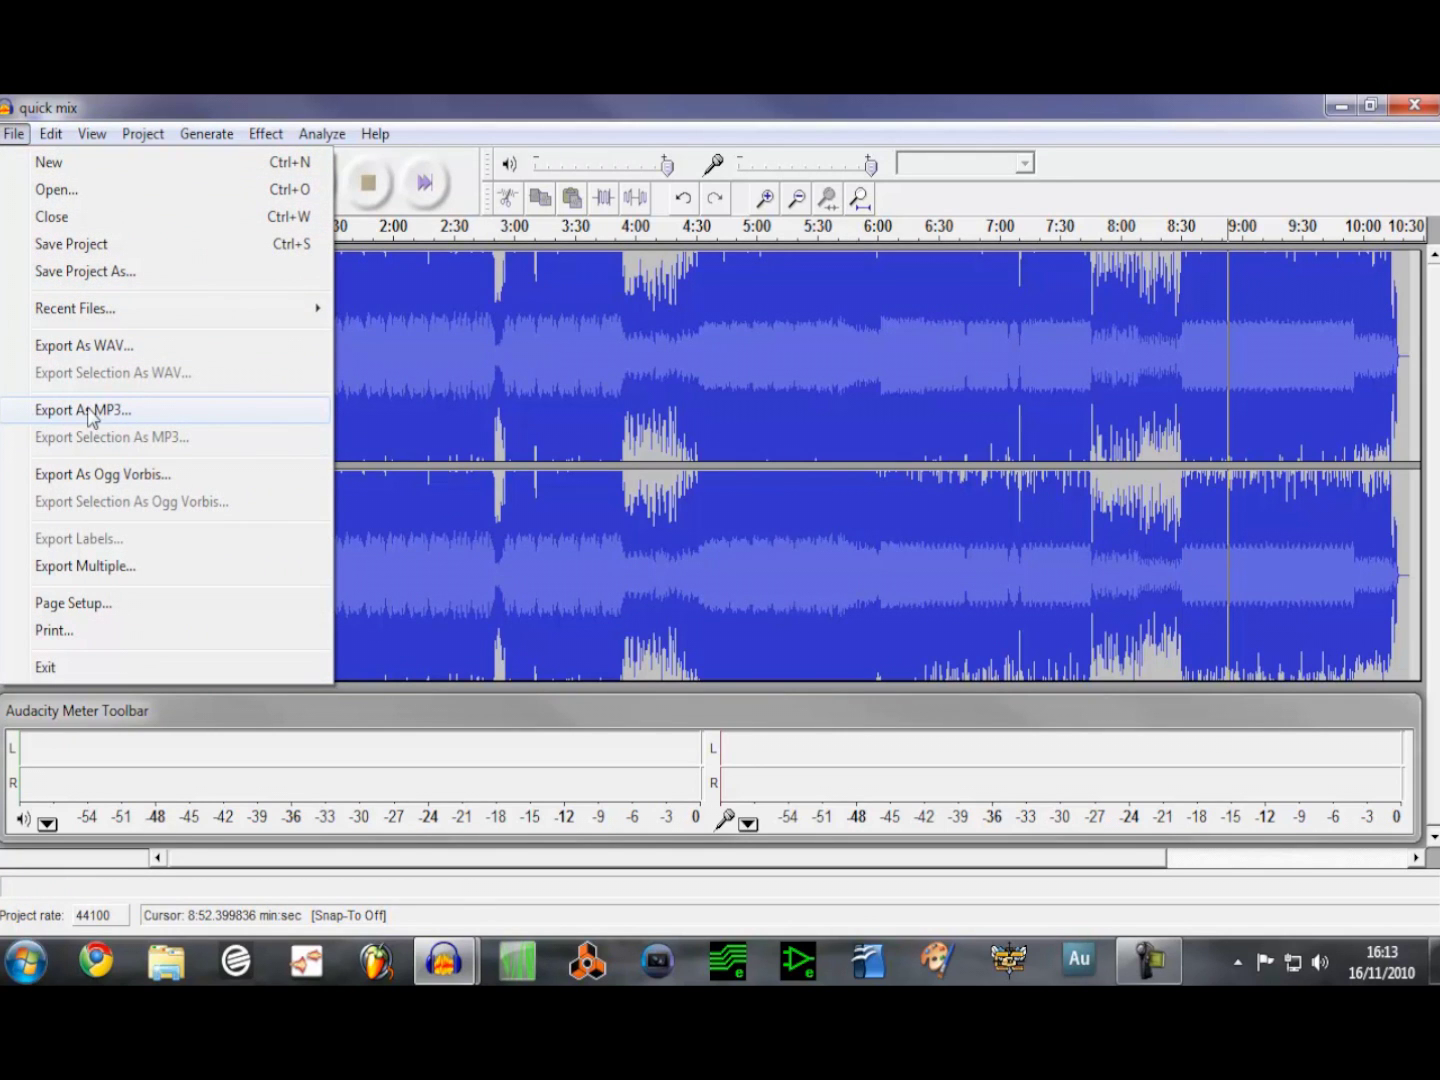
pyautogui.click(507, 105)
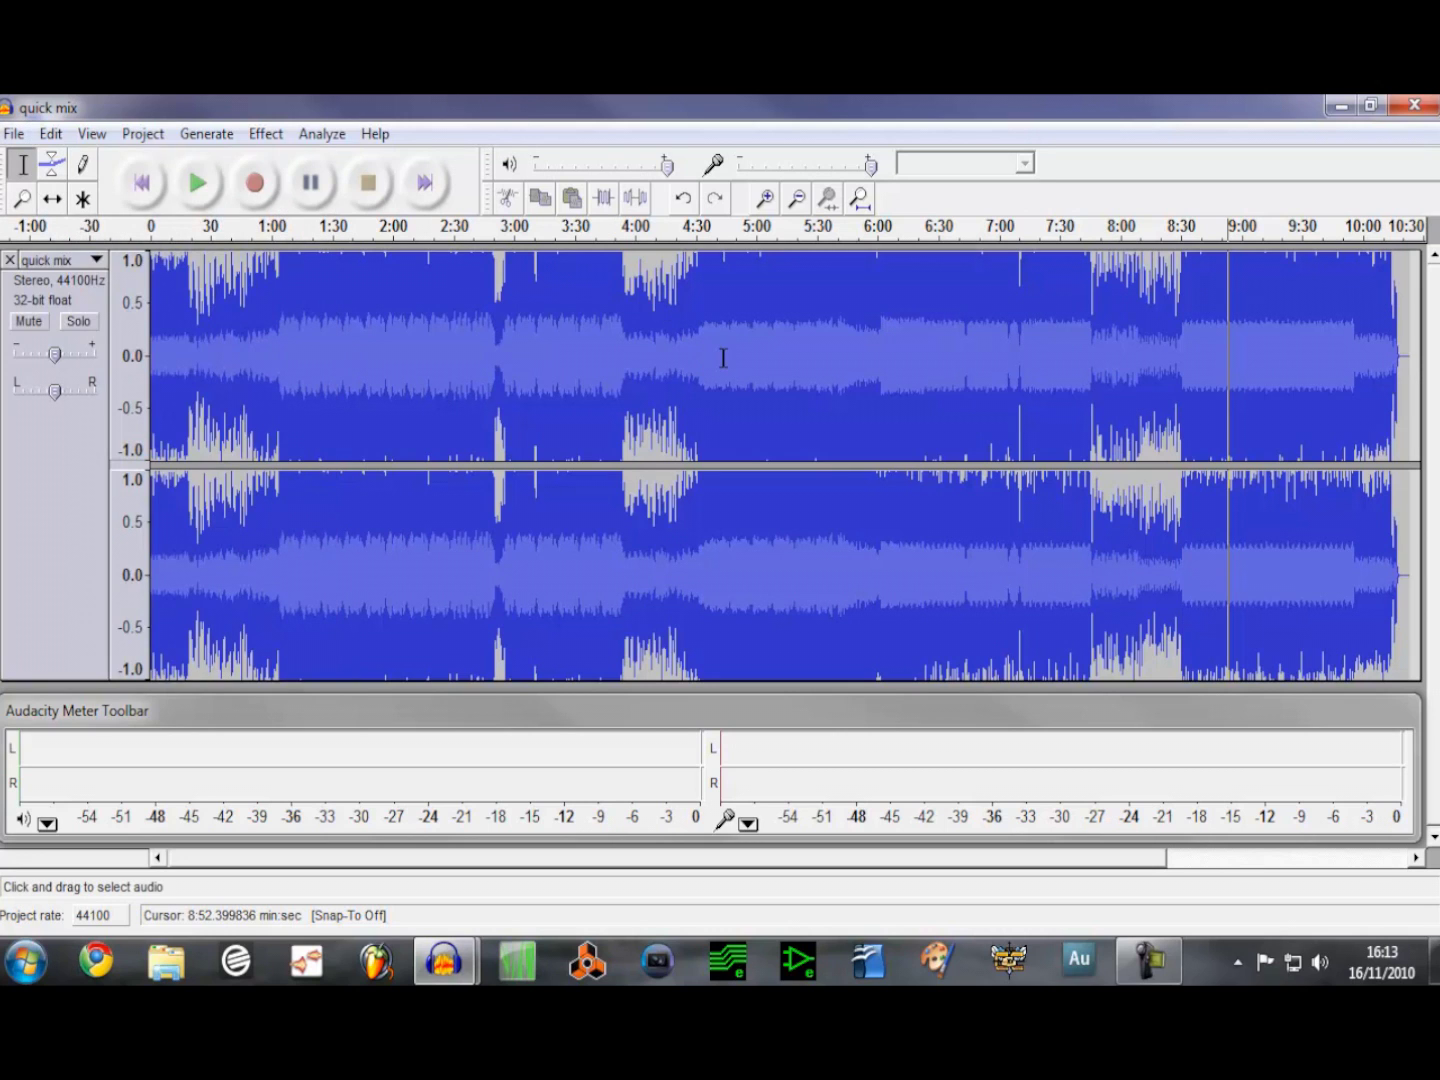